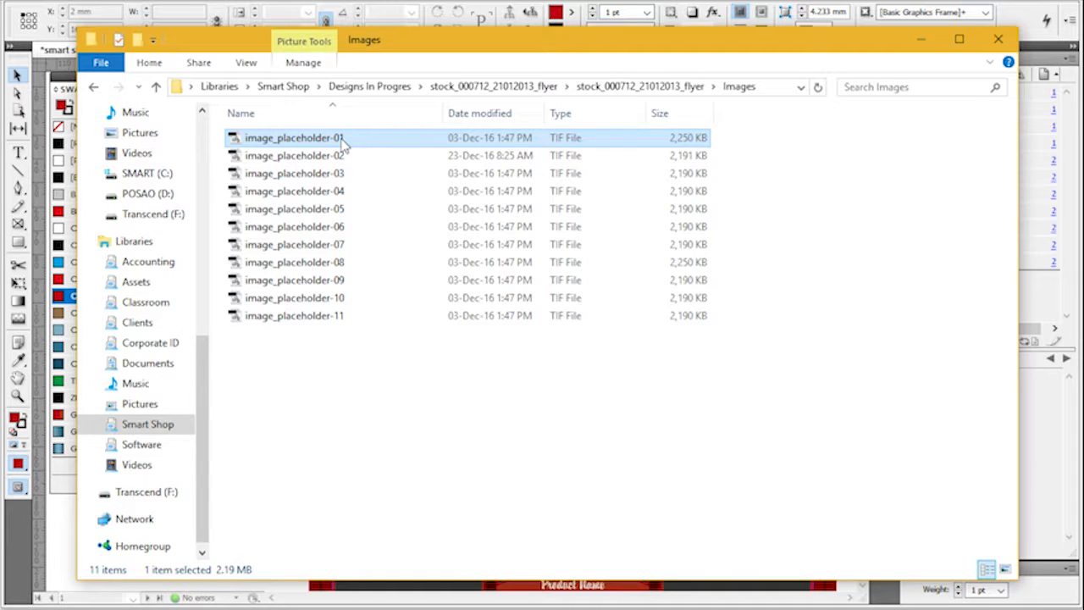
Open image_placeholder-01 from the Images folder in Photoshop.
{"action": "left_click", "coordinate": [341, 140]}
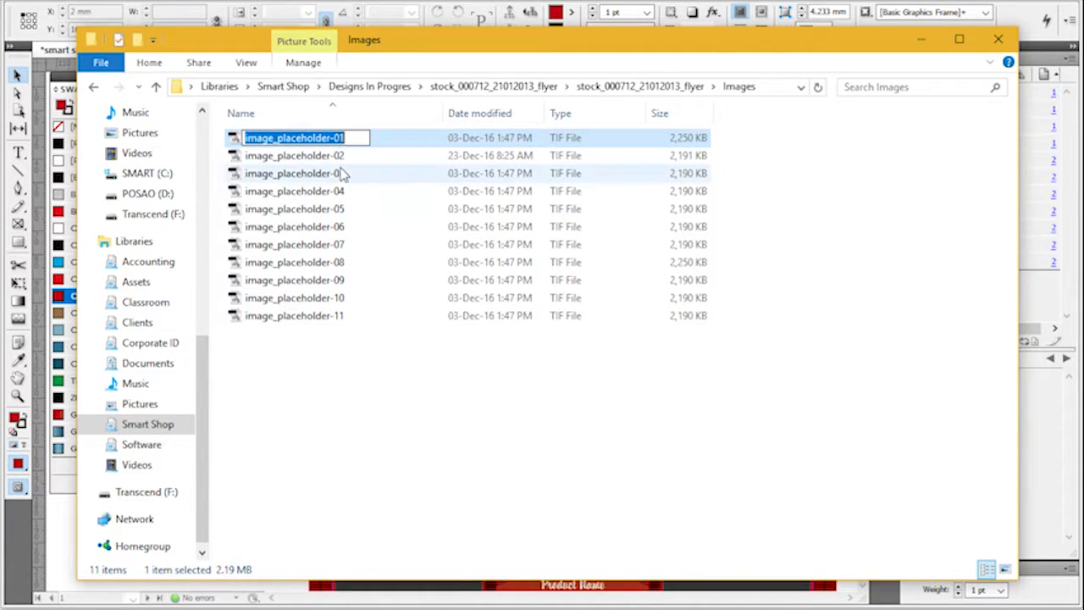
{"action": "left_click", "coordinate": [339, 160]}
{"action": "left_click", "coordinate": [339, 140]}
{"action": "left_click_drag", "start_coordinate": [311, 142], "coordinate": [363, 474]}
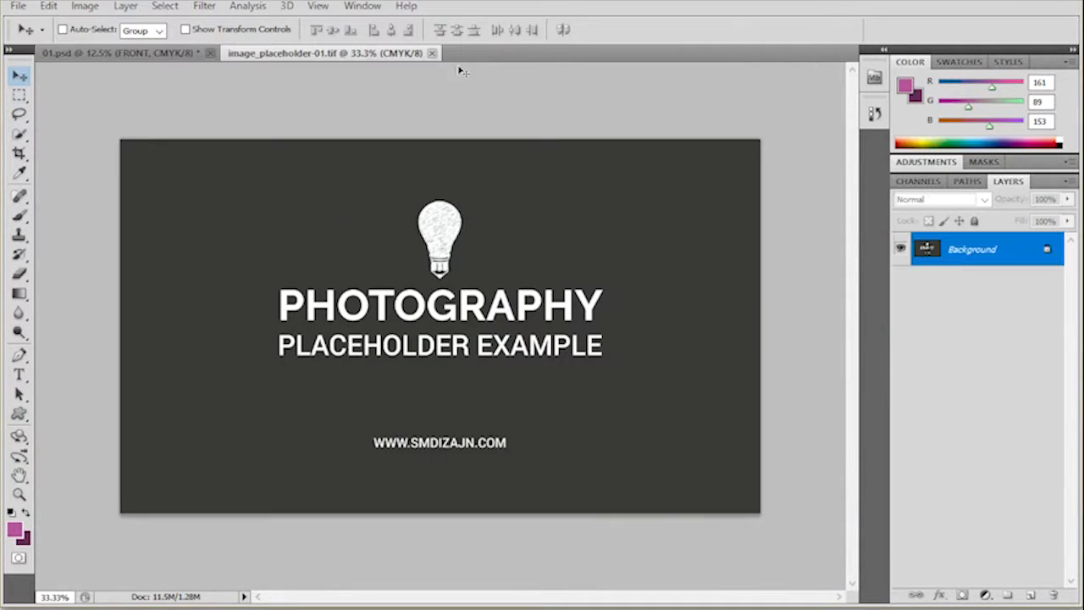
Place the office interior photo over the placeholder artwork and scale it to 100.99% so it covers the canvas.
{"action": "left_click", "coordinate": [17, 6]}
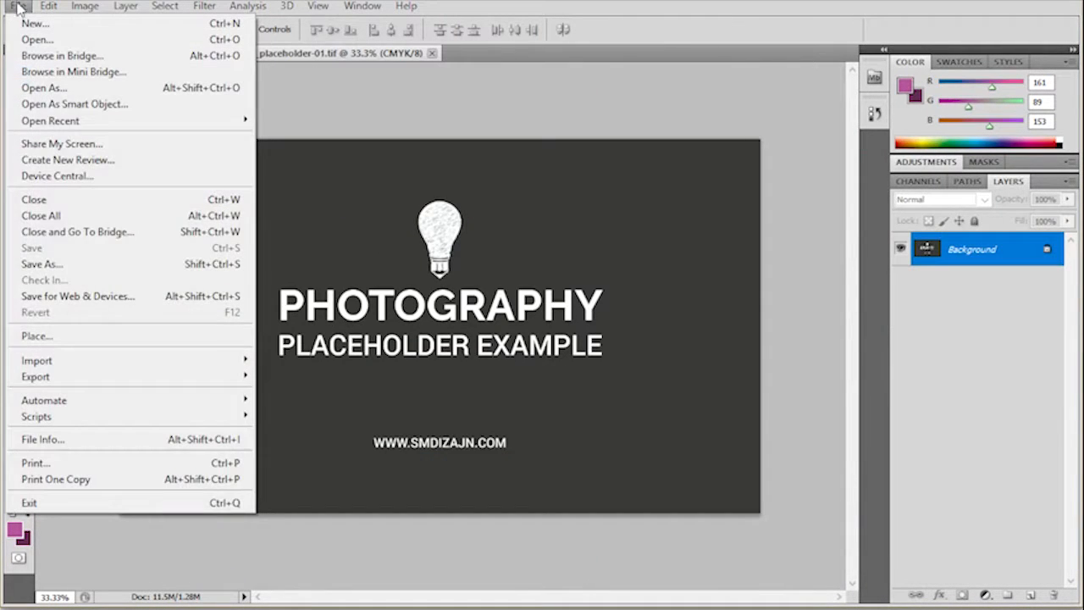
{"action": "left_click", "coordinate": [73, 339]}
{"action": "double_click", "coordinate": [428, 118]}
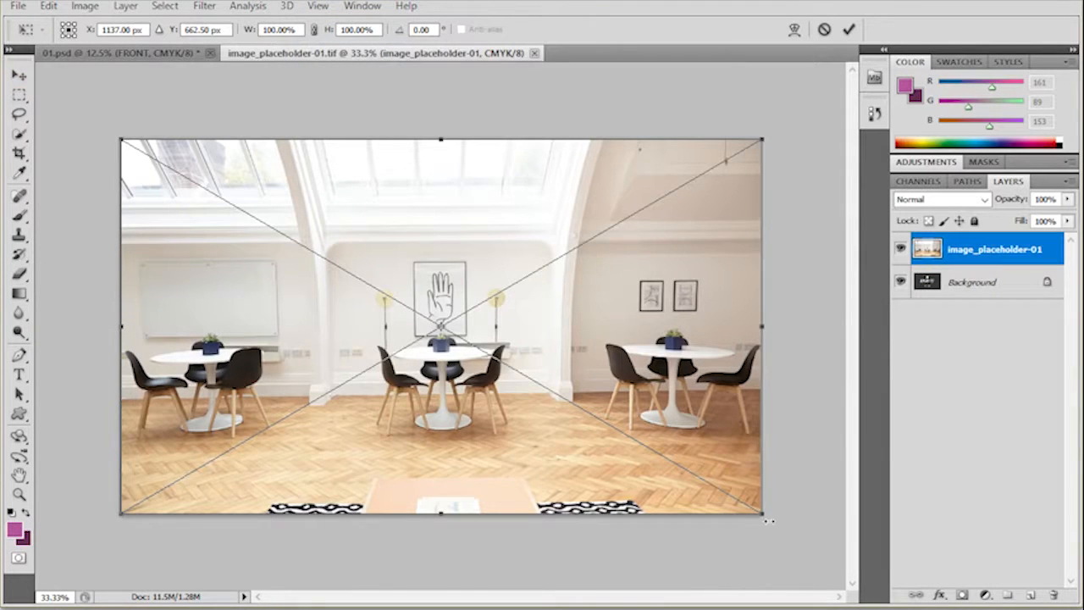
{"action": "left_click_drag", "start_coordinate": [770, 518], "coordinate": [772, 520]}
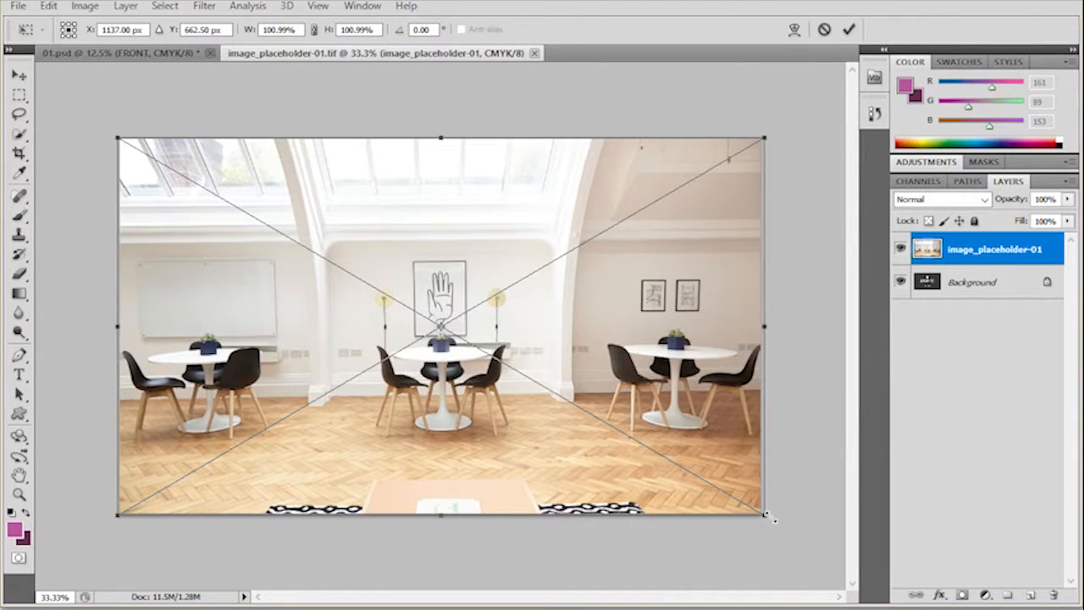
{"action": "left_click", "coordinate": [851, 31]}
Save the layered TIFF with LZW image compression and RLE layer compression, accepting the larger file.
{"action": "left_click", "coordinate": [18, 6]}
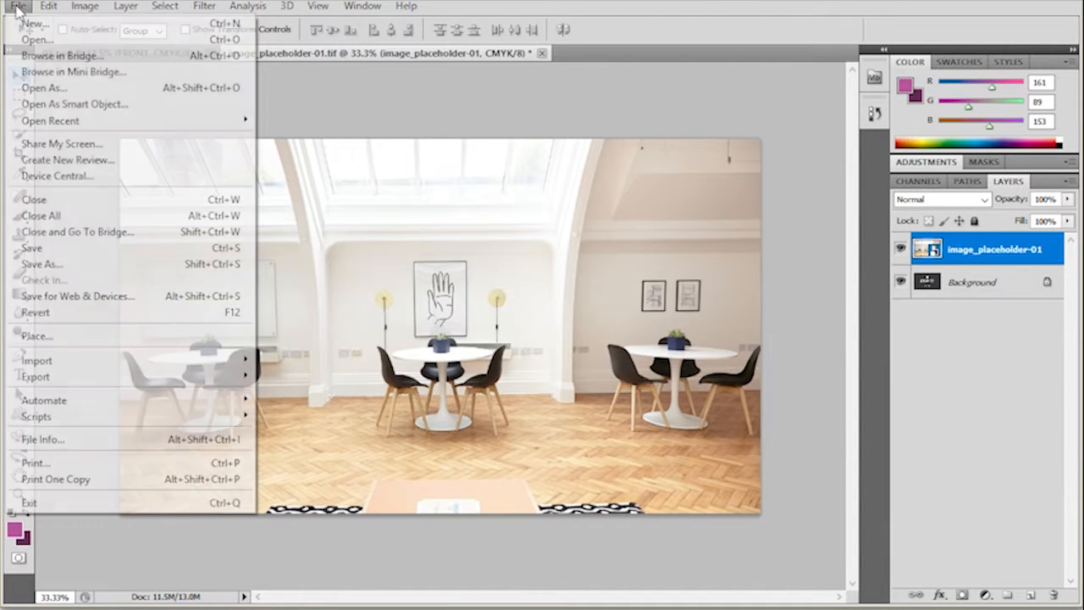
{"action": "left_click", "coordinate": [58, 247]}
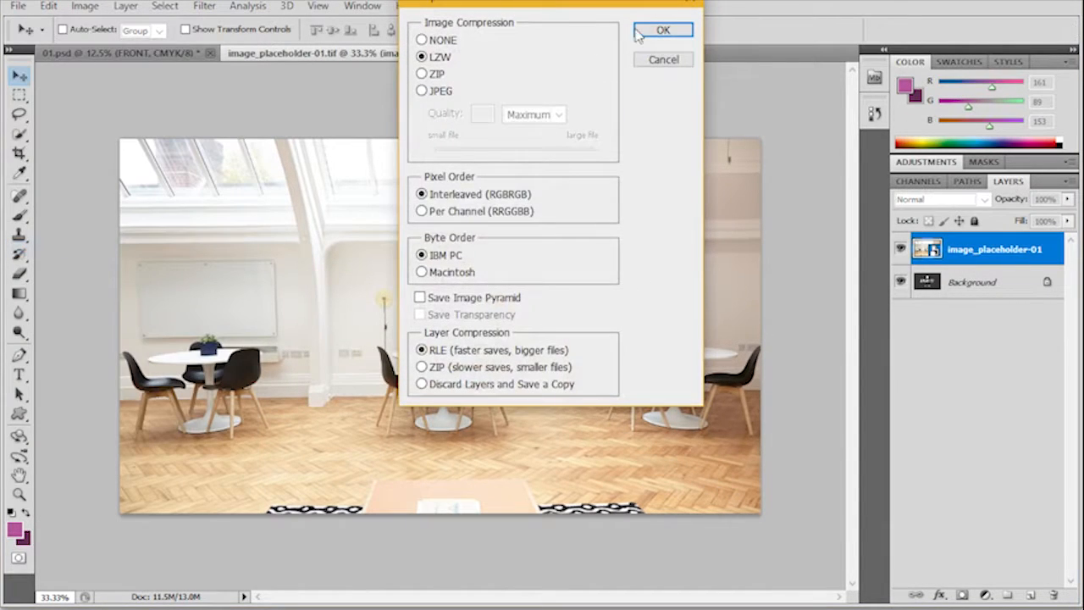
{"action": "left_click", "coordinate": [662, 31]}
{"action": "left_click", "coordinate": [398, 210]}
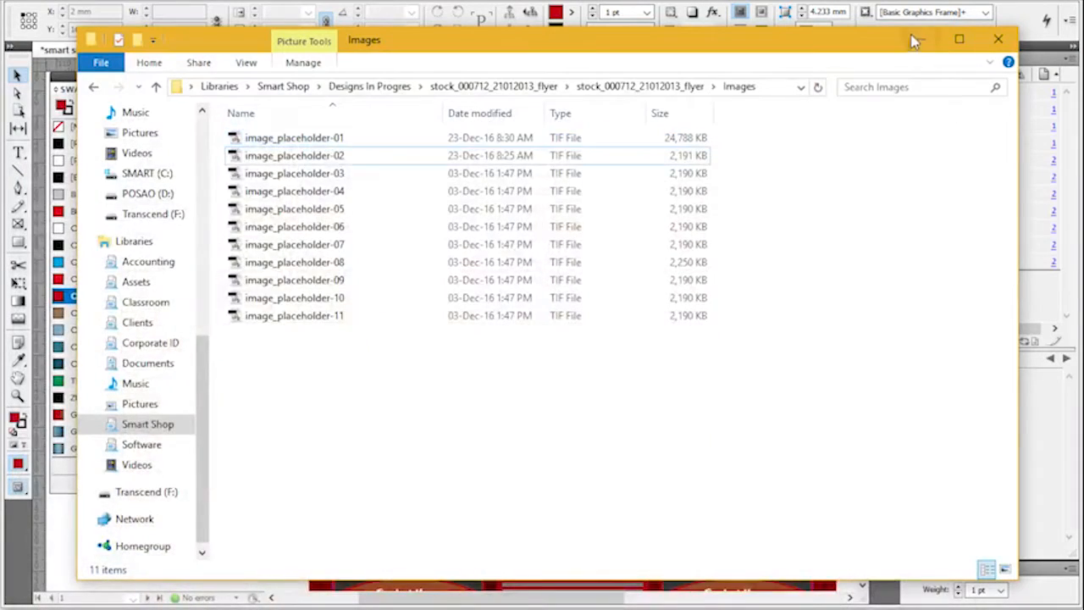
Return to the flyer in InDesign and update the modified image_placeholder-01.tif link.
{"action": "left_click", "coordinate": [918, 39]}
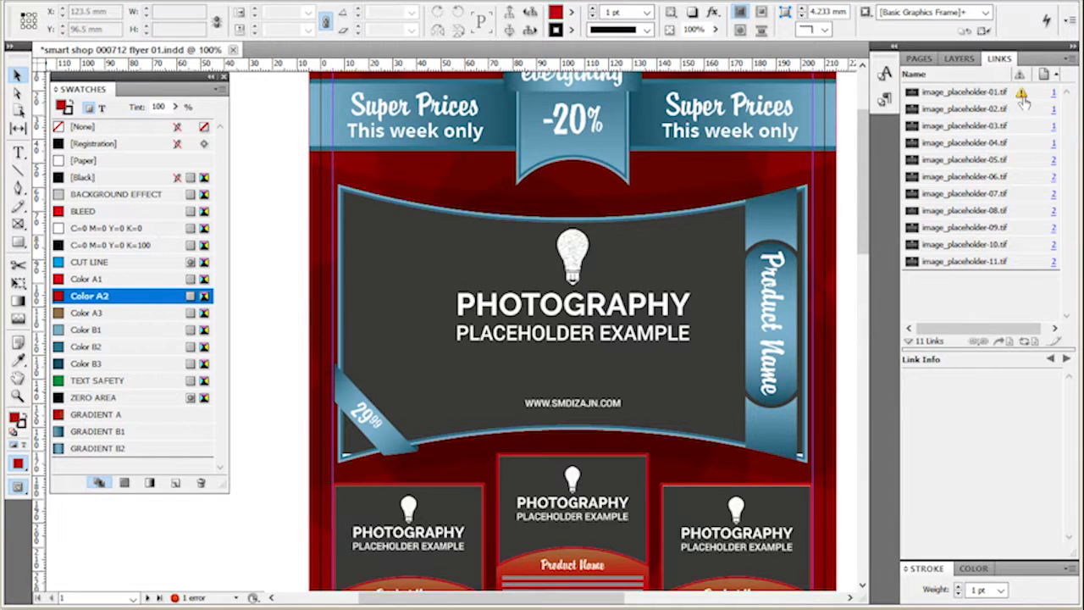
{"action": "mouse_move", "coordinate": [1024, 103]}
{"action": "double_click", "coordinate": [1024, 95]}
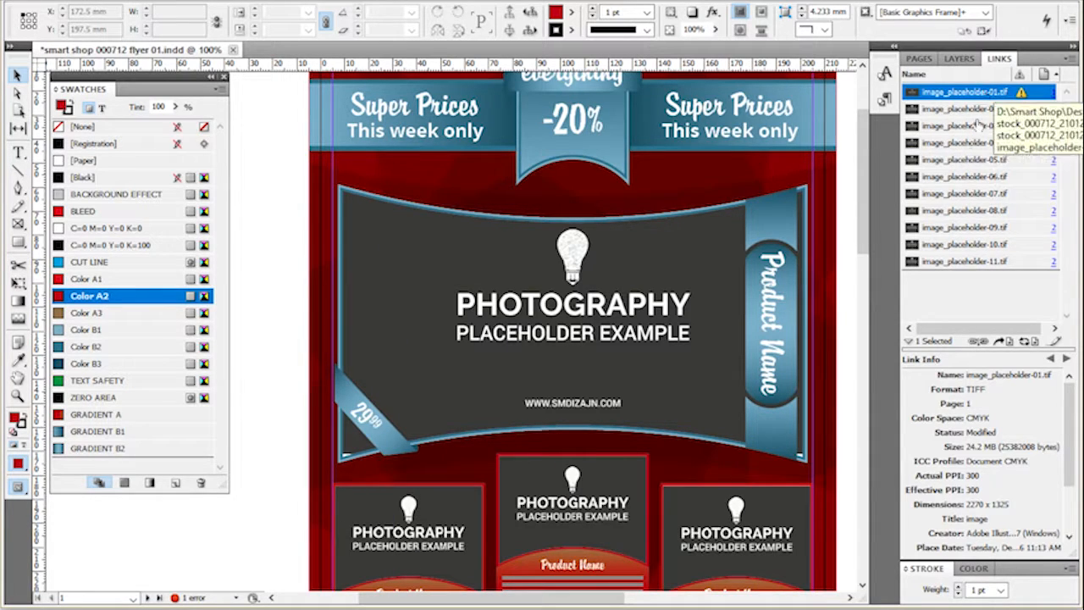
{"action": "right_click", "coordinate": [937, 98]}
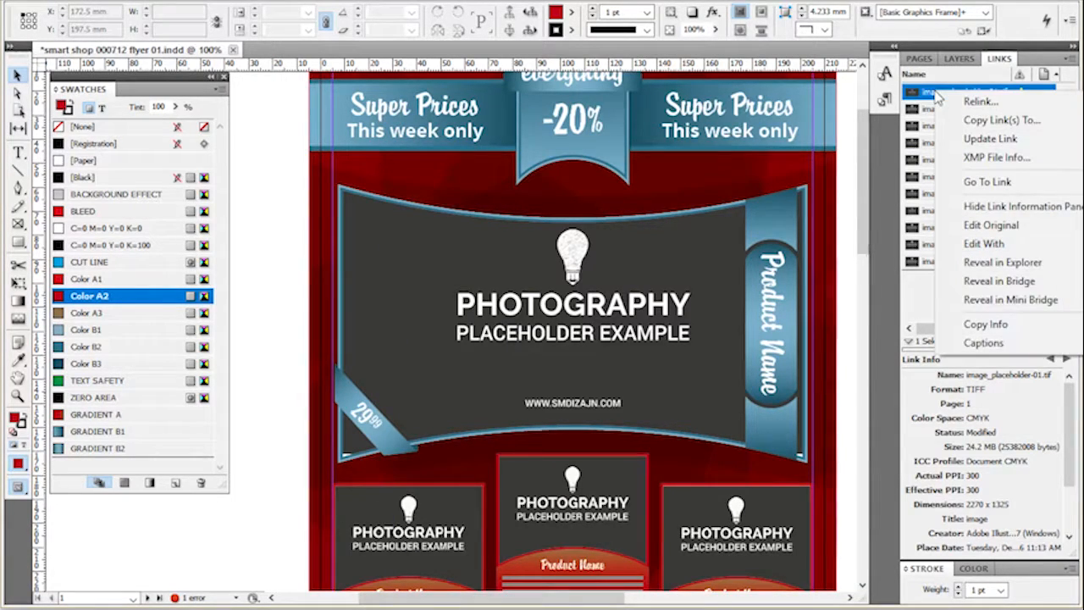
{"action": "left_click", "coordinate": [999, 140]}
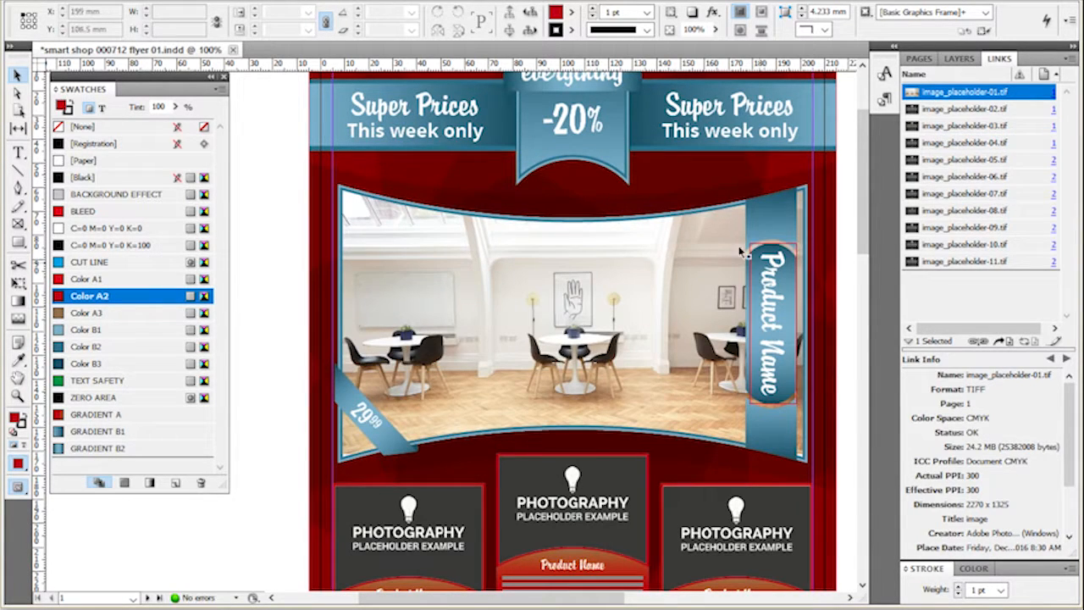
{"action": "scroll", "coordinate": [603, 419], "scroll_direction": "down", "scroll_amount": 3}
{"action": "scroll", "coordinate": [603, 419], "scroll_direction": "up", "scroll_amount": 3}
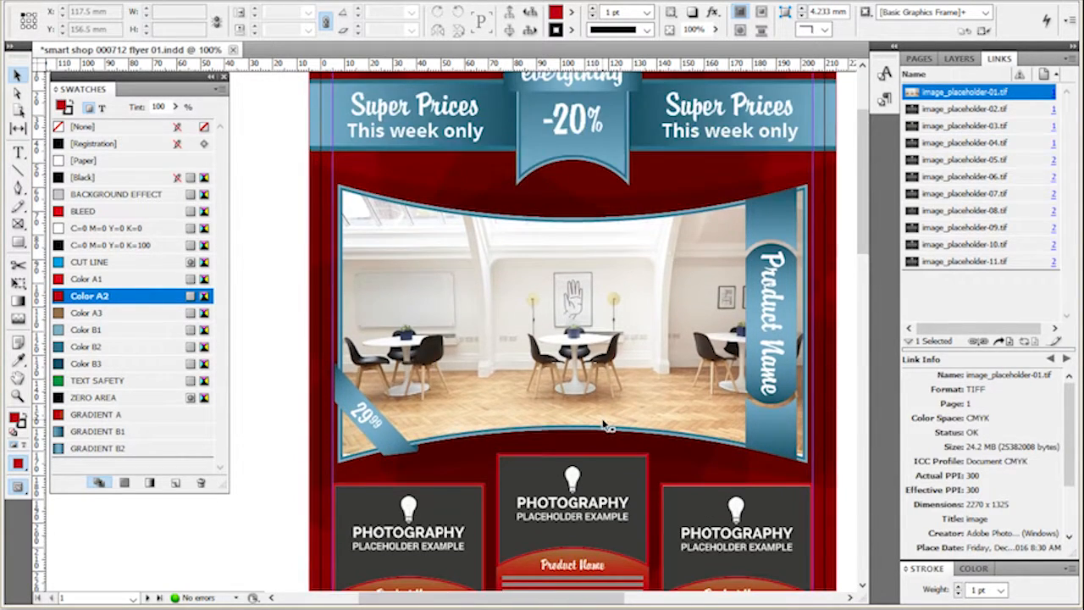
Collapse the swatches and display the Character settings just below them.
{"action": "left_click", "coordinate": [282, 126]}
{"action": "left_click", "coordinate": [211, 76]}
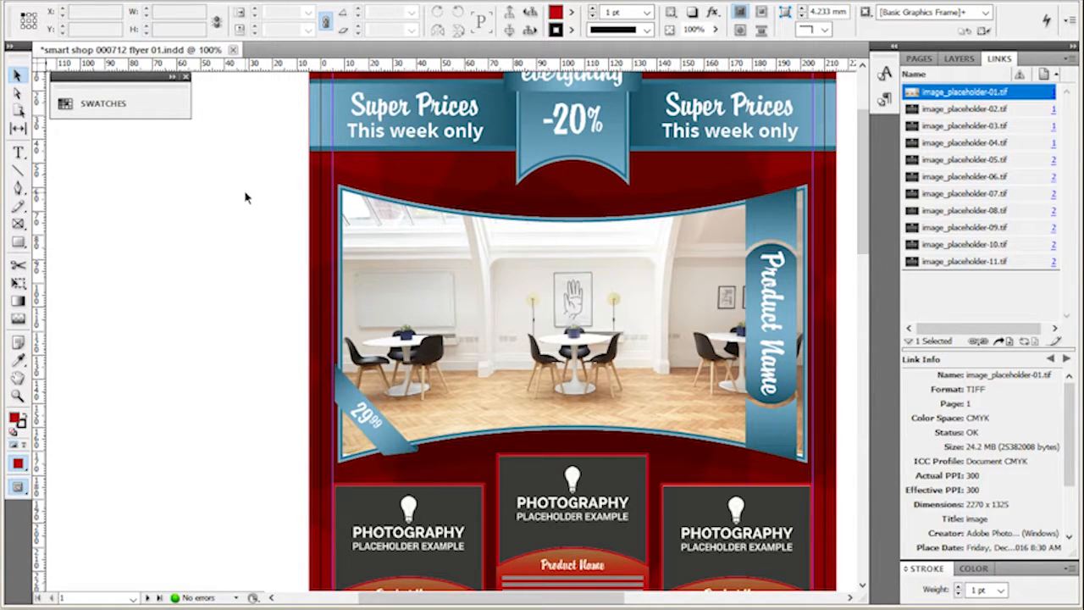
{"action": "left_click", "coordinate": [317, 2]}
{"action": "mouse_move", "coordinate": [393, 386]}
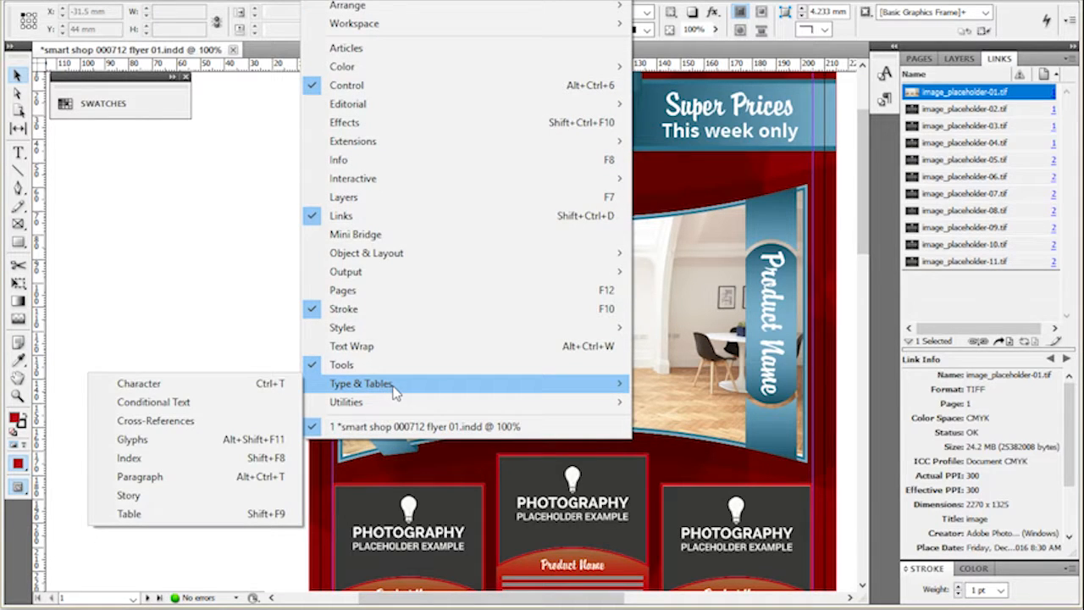
{"action": "left_click", "coordinate": [261, 383]}
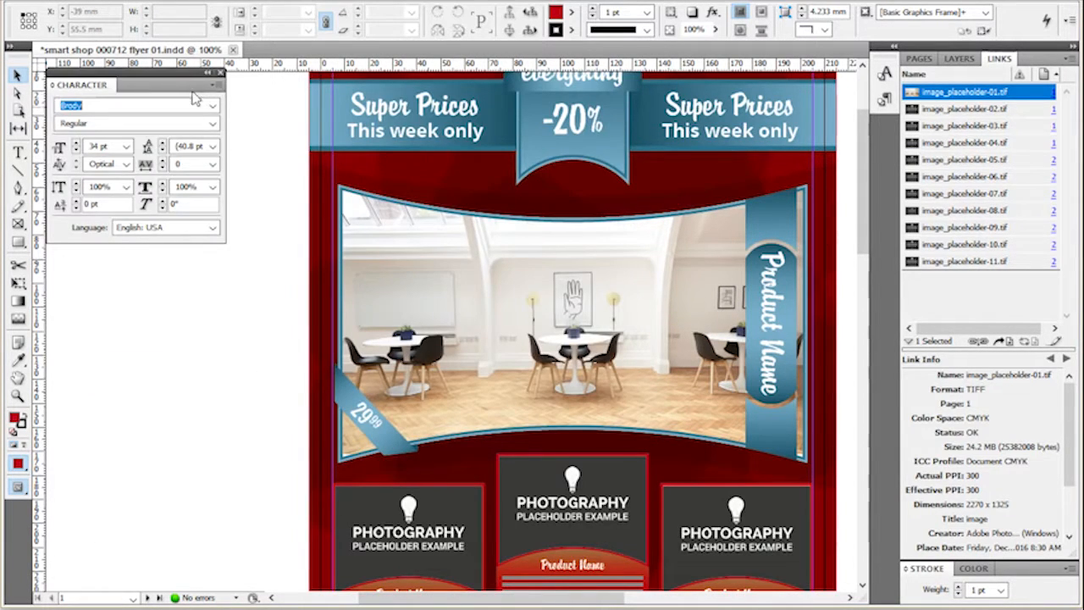
{"action": "left_click_drag", "start_coordinate": [80, 84], "coordinate": [87, 145]}
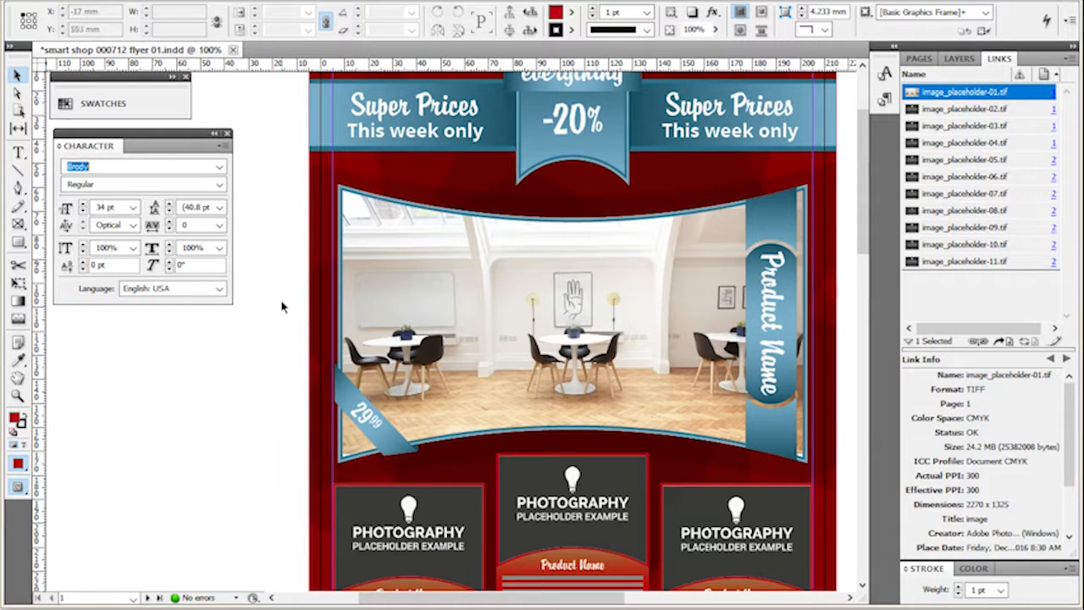
Check the font settings of the "Super Prices" text frame and view the Title paragraph style's options without changing them.
{"action": "left_click", "coordinate": [421, 99]}
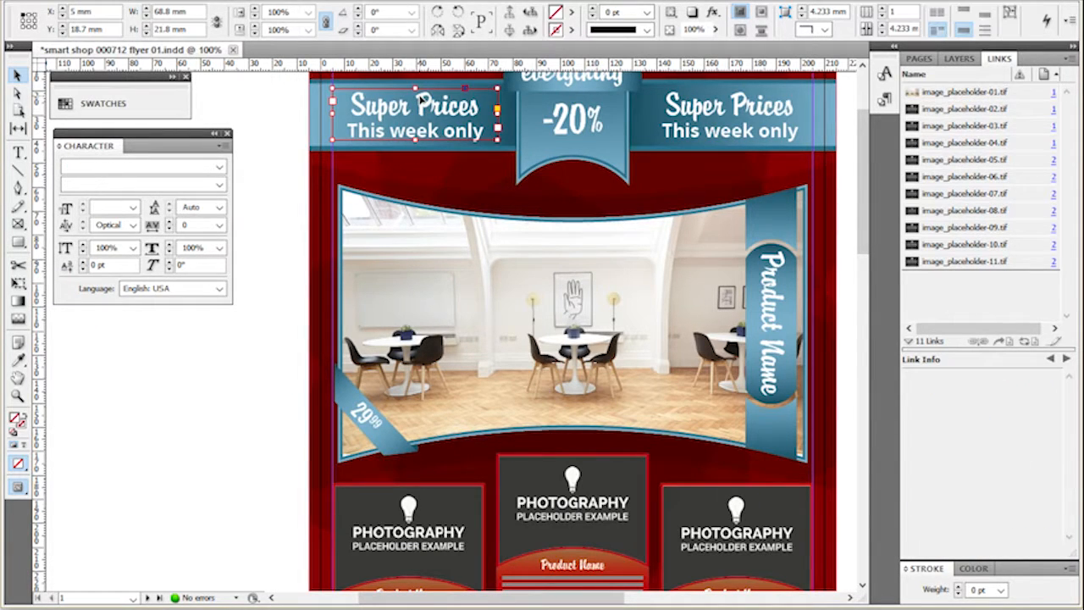
{"action": "left_click", "coordinate": [284, 159]}
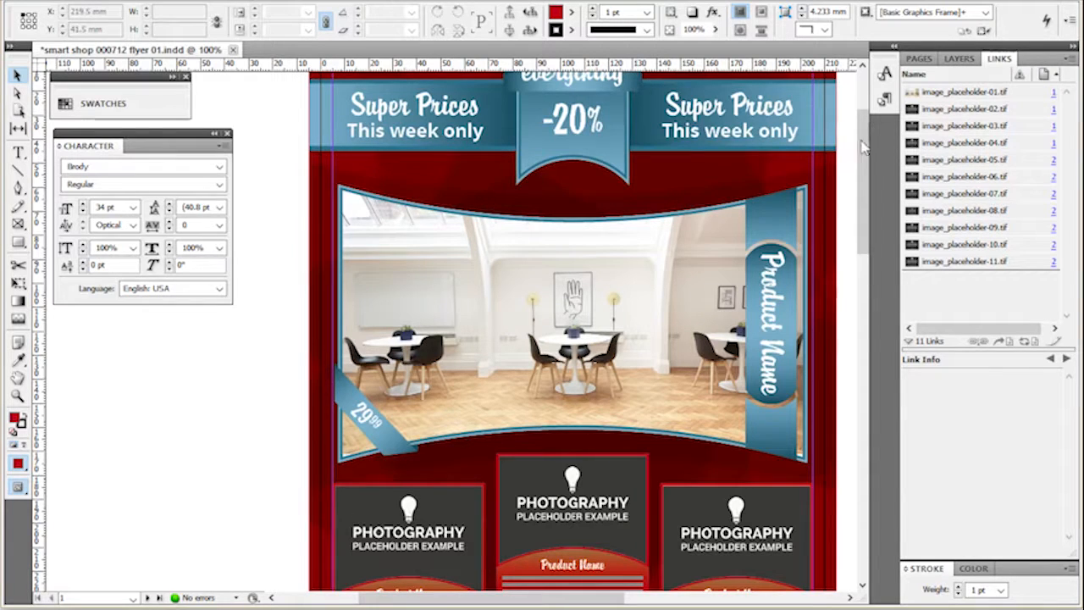
{"action": "left_click", "coordinate": [886, 99]}
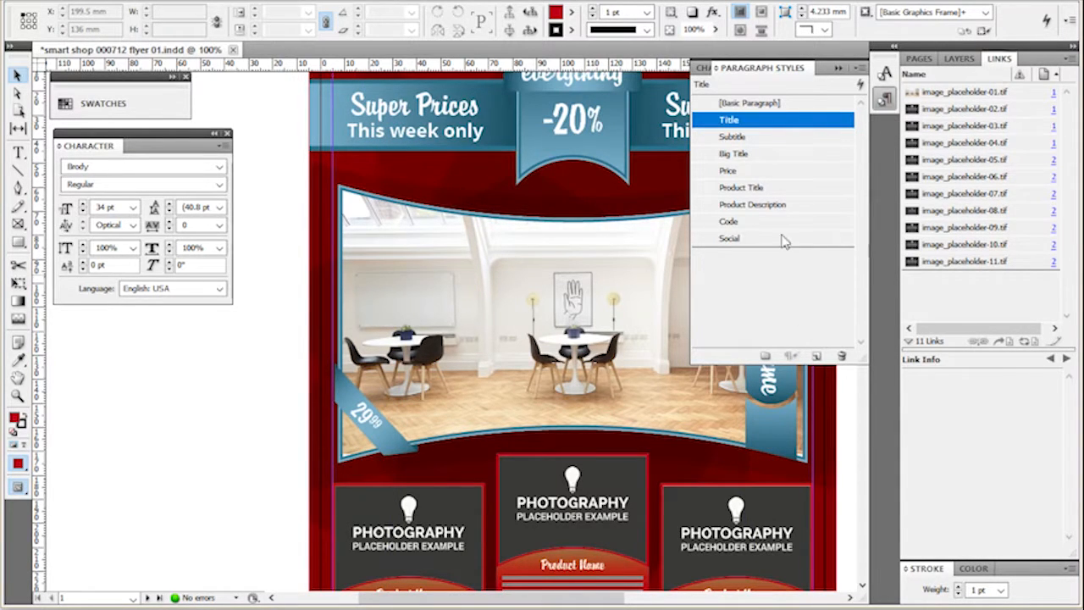
{"action": "left_click", "coordinate": [779, 297]}
{"action": "double_click", "coordinate": [762, 121]}
{"action": "left_click_drag", "start_coordinate": [868, 66], "coordinate": [618, 93]}
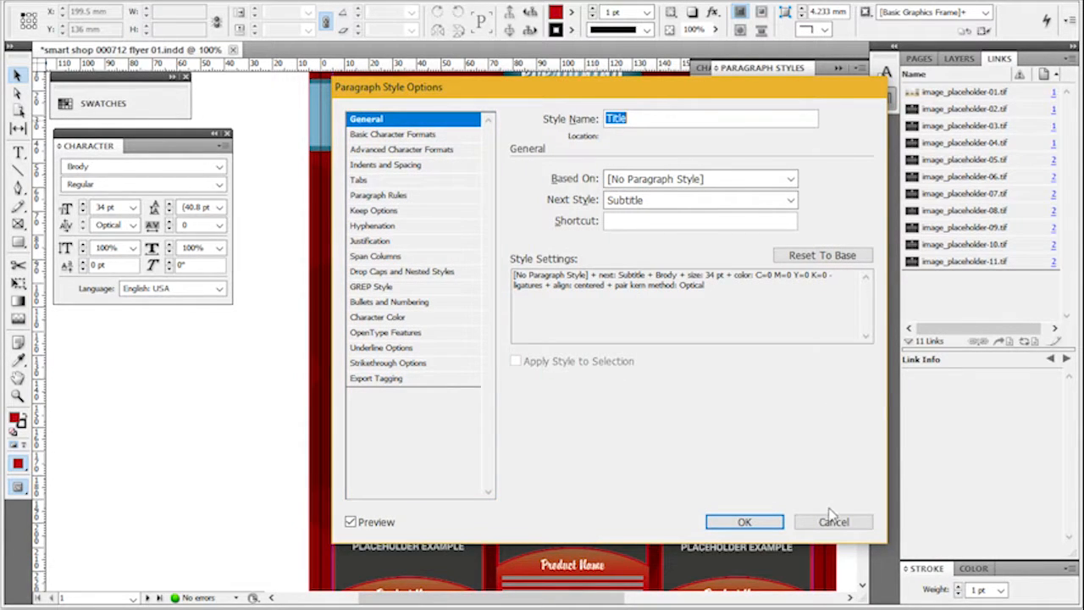
{"action": "left_click", "coordinate": [832, 523]}
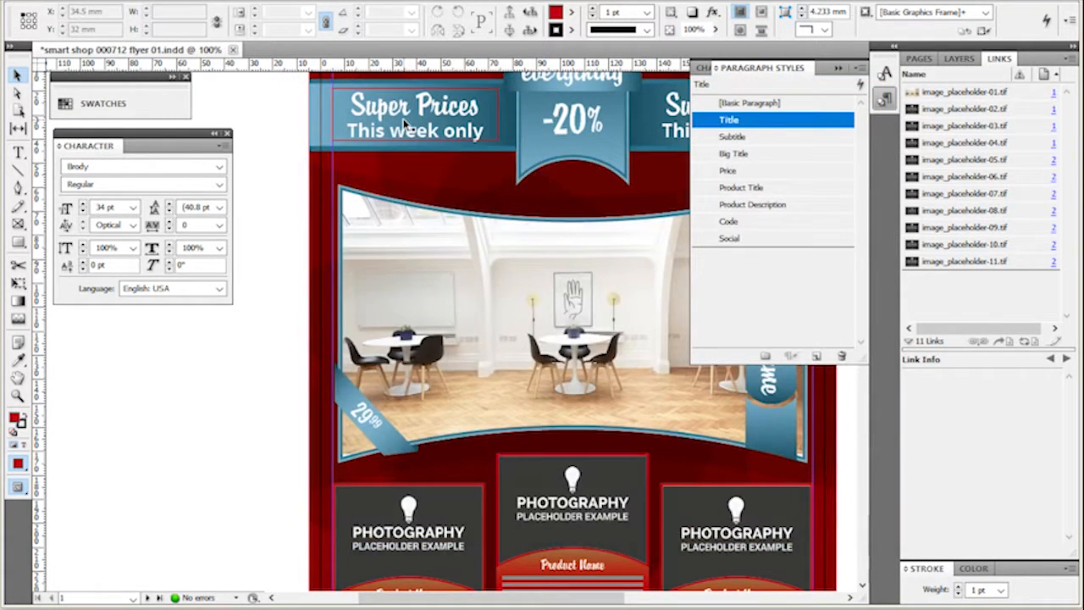
Examine which paragraph styles the "Super Prices" and "This week only" header texts use.
{"action": "left_click", "coordinate": [405, 124]}
{"action": "left_click", "coordinate": [657, 99]}
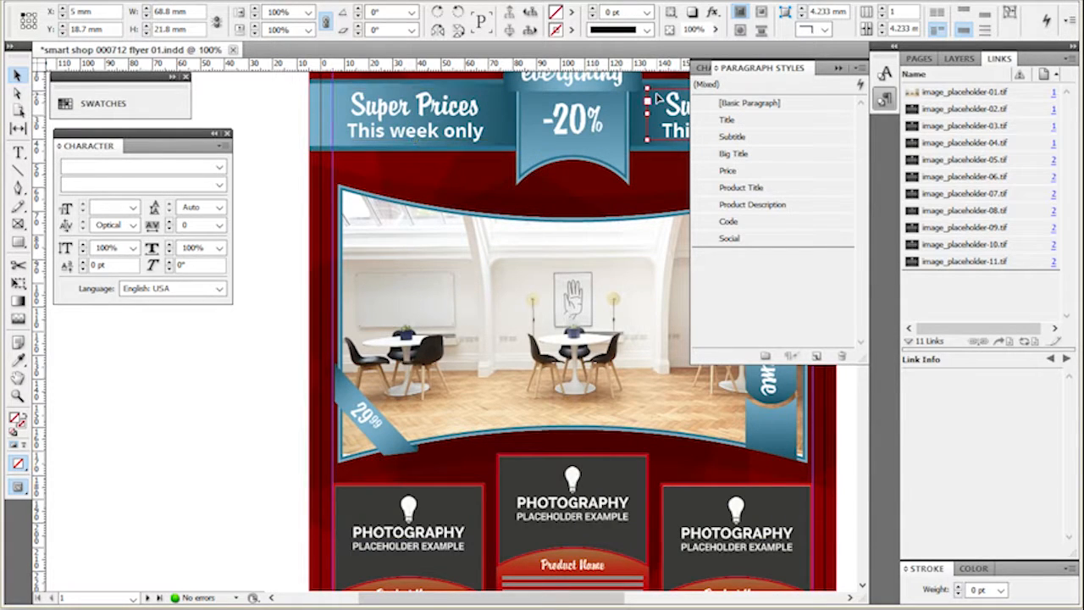
{"action": "left_click", "coordinate": [276, 155]}
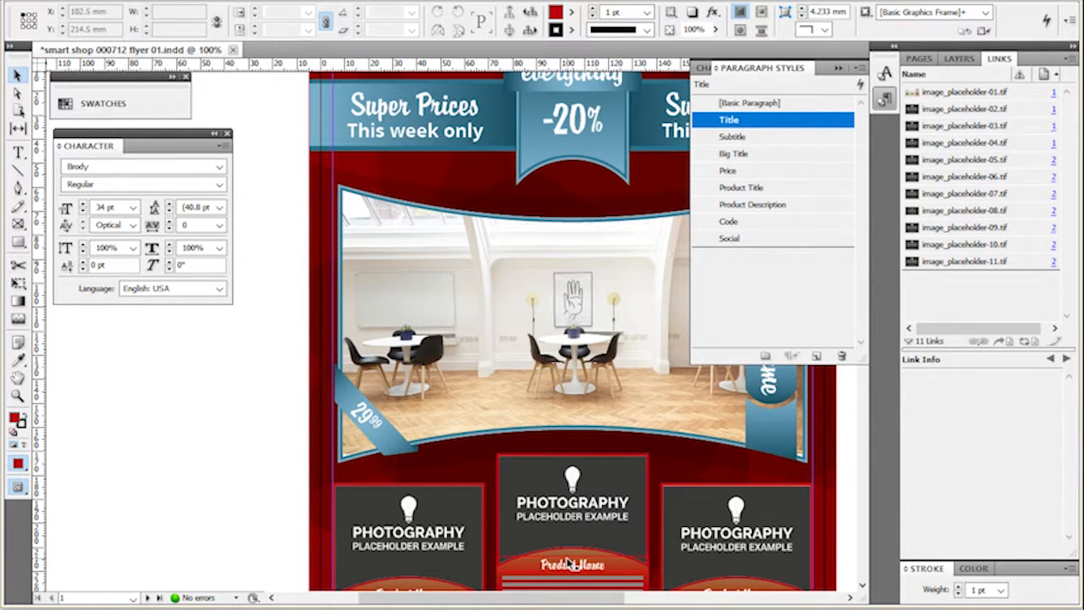
{"action": "left_click", "coordinate": [384, 123]}
{"action": "left_click", "coordinate": [665, 114]}
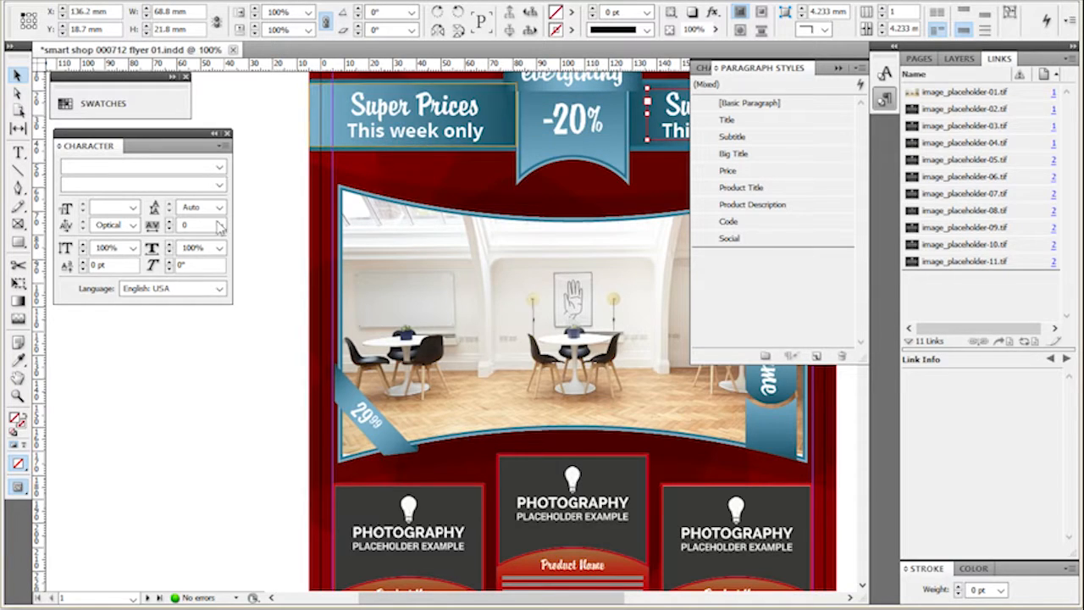
{"action": "double_click", "coordinate": [395, 108]}
{"action": "left_click_drag", "start_coordinate": [351, 106], "coordinate": [482, 131]}
{"action": "left_click", "coordinate": [16, 75]}
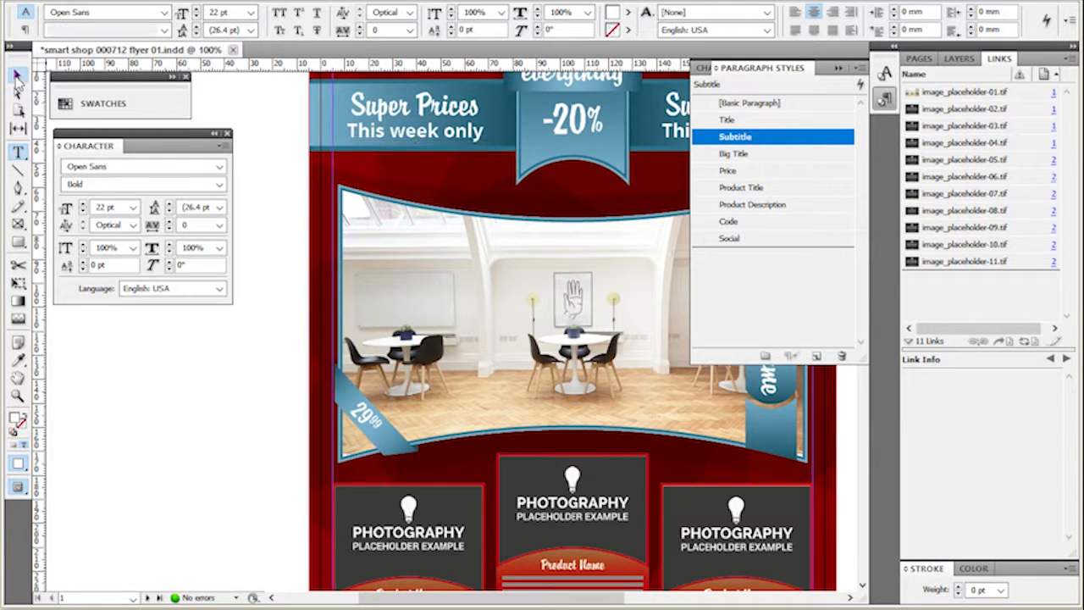
Change the Title paragraph style's font family to Calibri and its font style to Bold.
{"action": "left_click", "coordinate": [783, 124]}
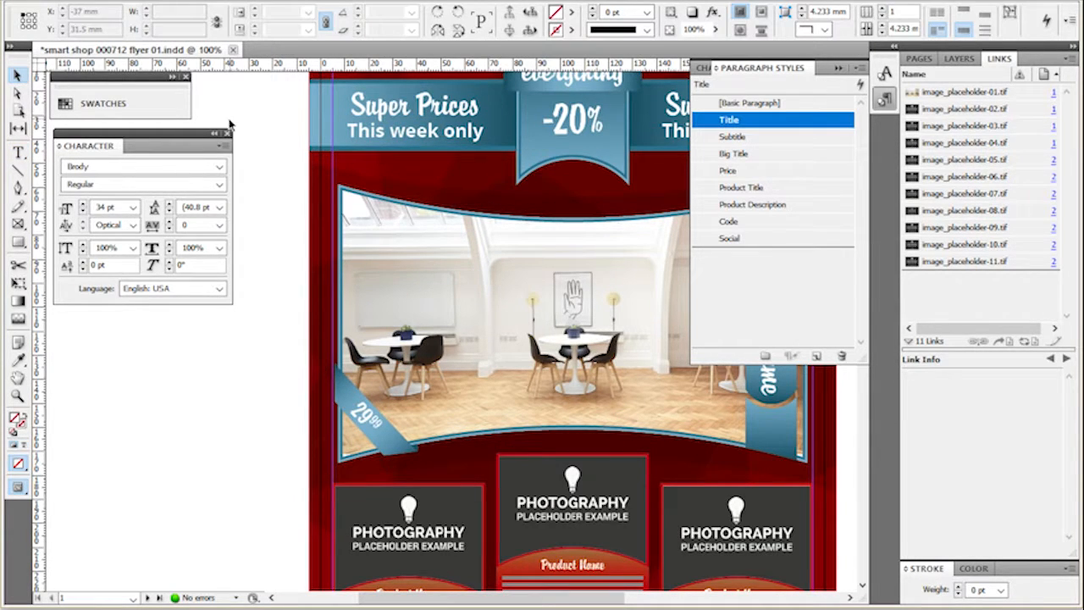
{"action": "double_click", "coordinate": [782, 123]}
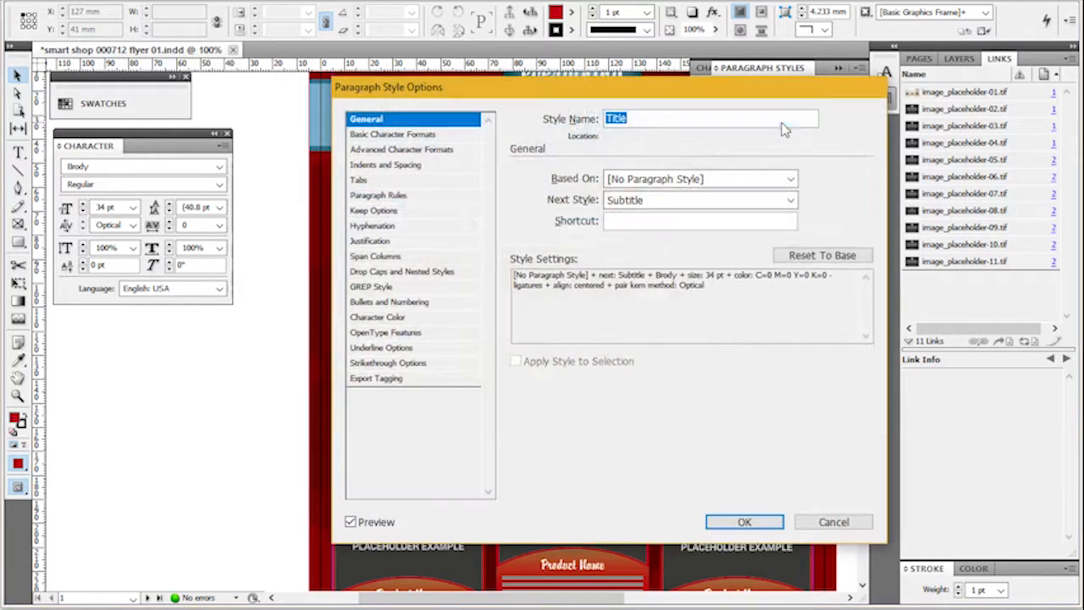
{"action": "left_click_drag", "start_coordinate": [566, 89], "coordinate": [755, 103]}
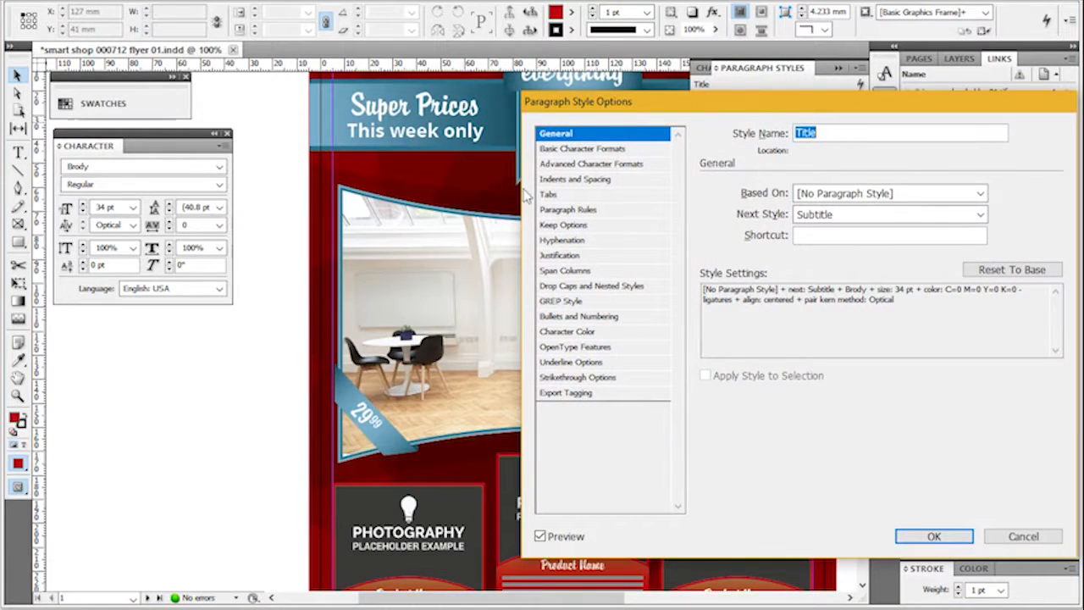
{"action": "left_click", "coordinate": [617, 149]}
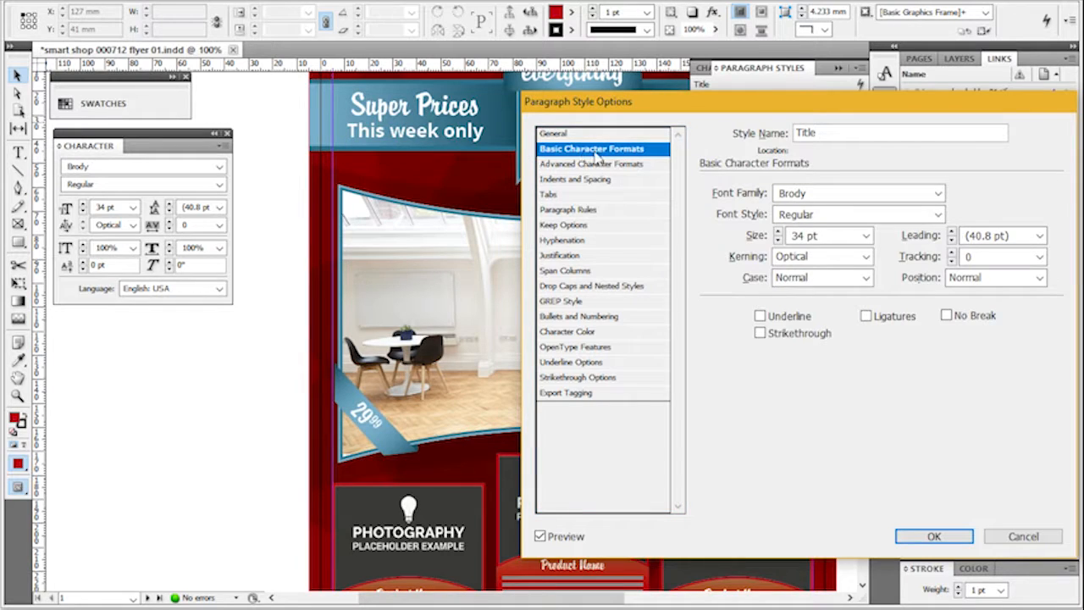
{"action": "left_click", "coordinate": [937, 195]}
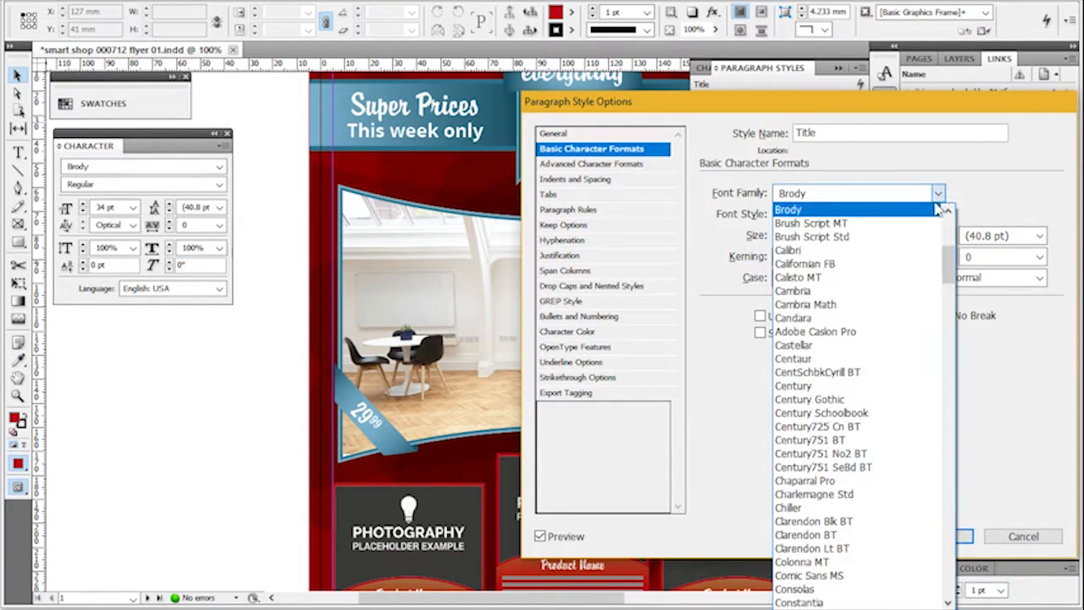
{"action": "left_click", "coordinate": [856, 253]}
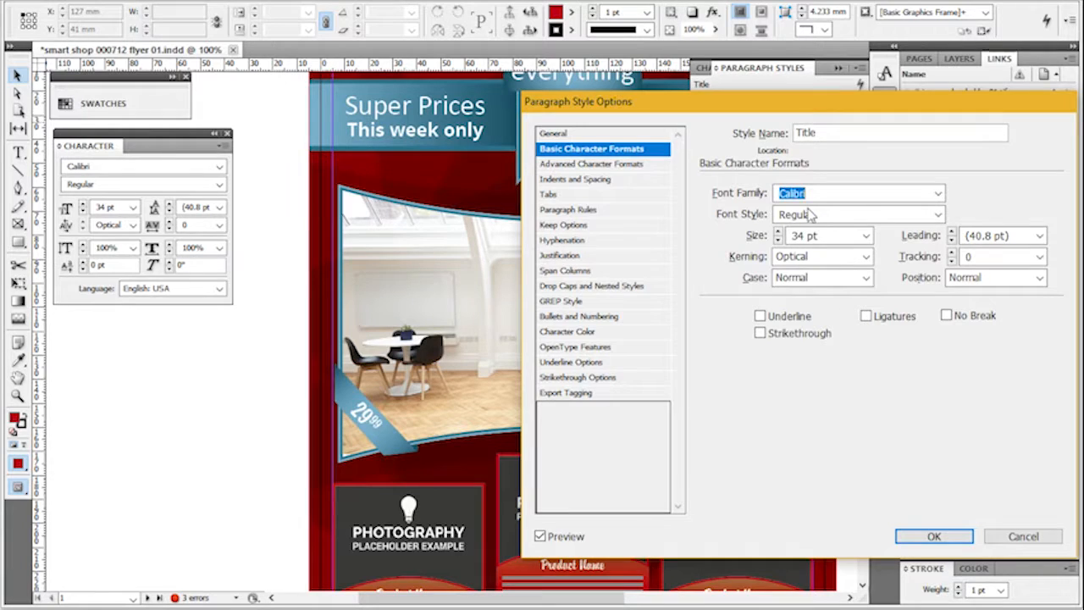
{"action": "left_click", "coordinate": [946, 223]}
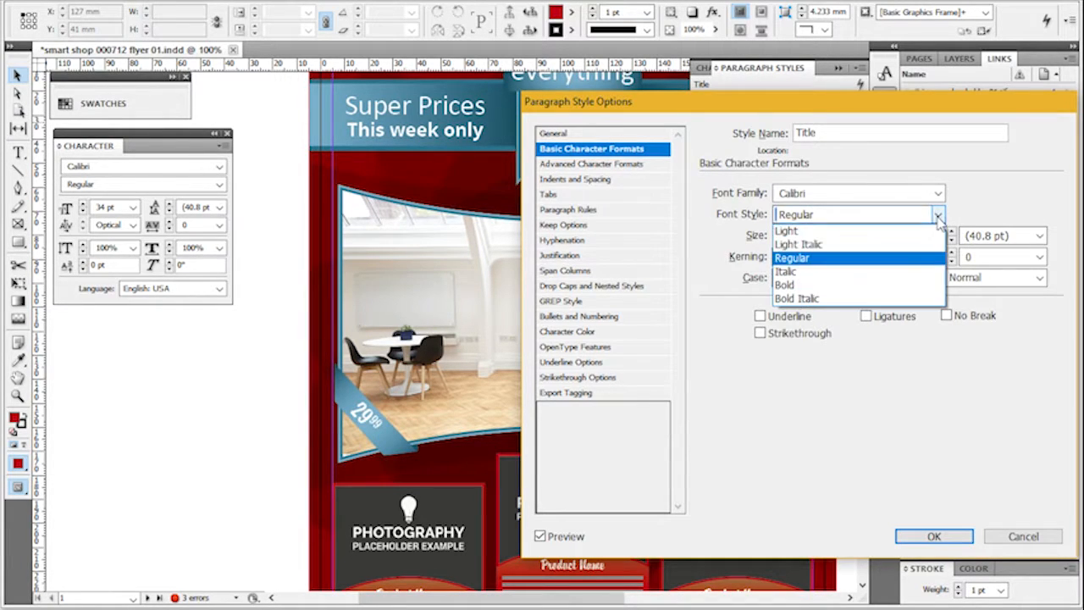
{"action": "left_click", "coordinate": [834, 274]}
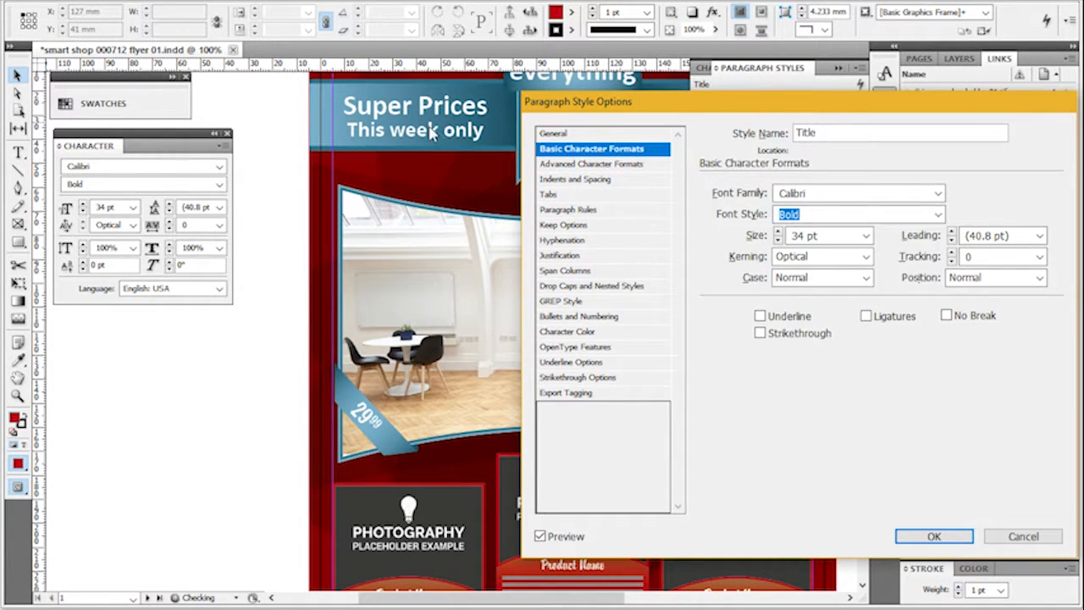
{"action": "left_click", "coordinate": [903, 532]}
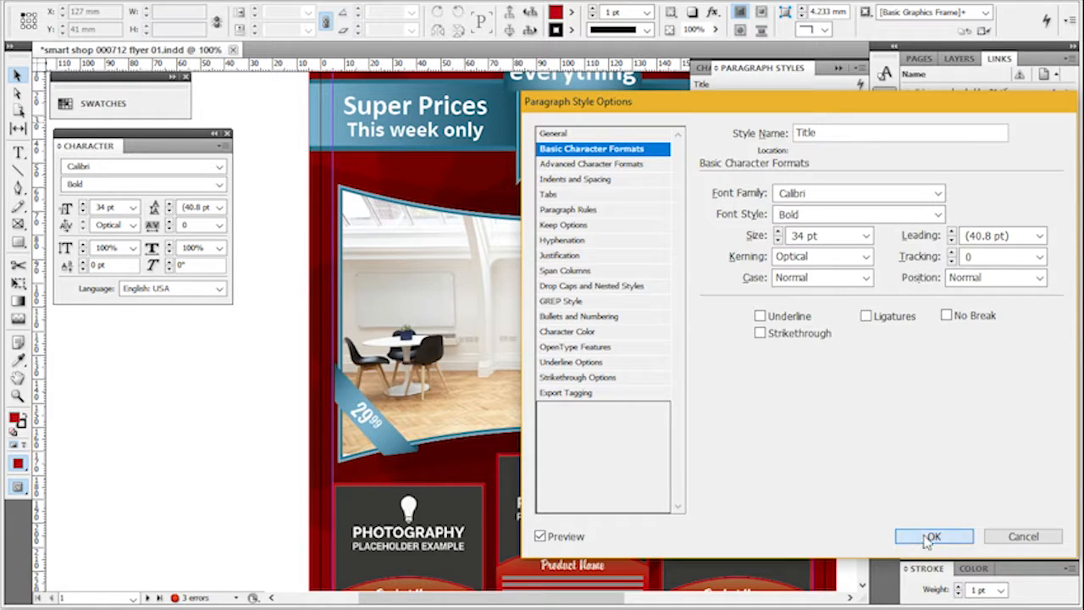
Review the Title paragraph style's basic character formats, indents and spacing, and character color settings without altering them.
{"action": "scroll", "coordinate": [421, 155], "scroll_direction": "up", "scroll_amount": 3}
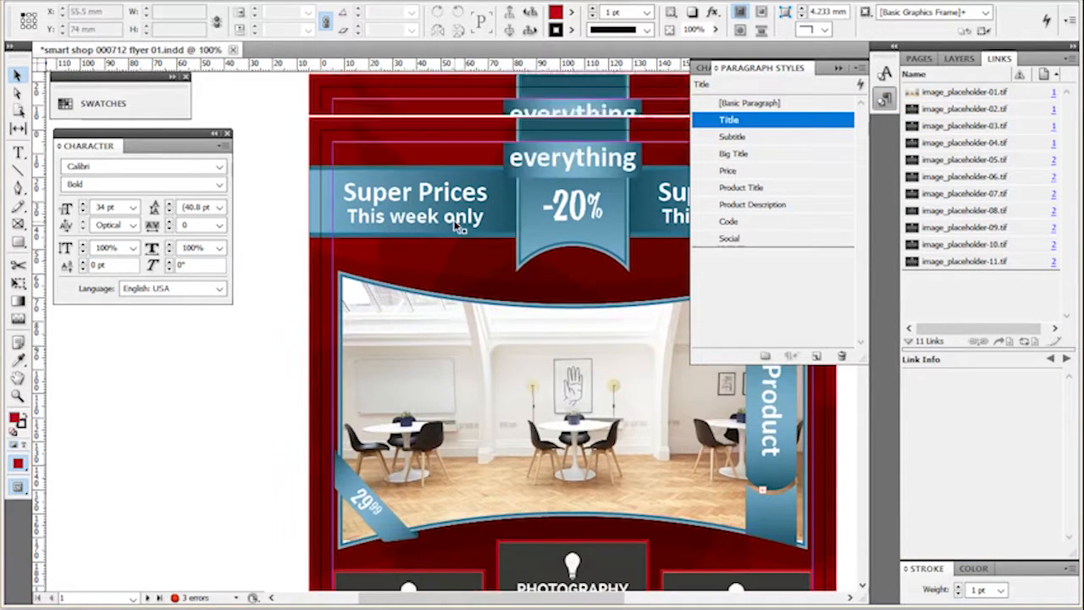
{"action": "double_click", "coordinate": [800, 125]}
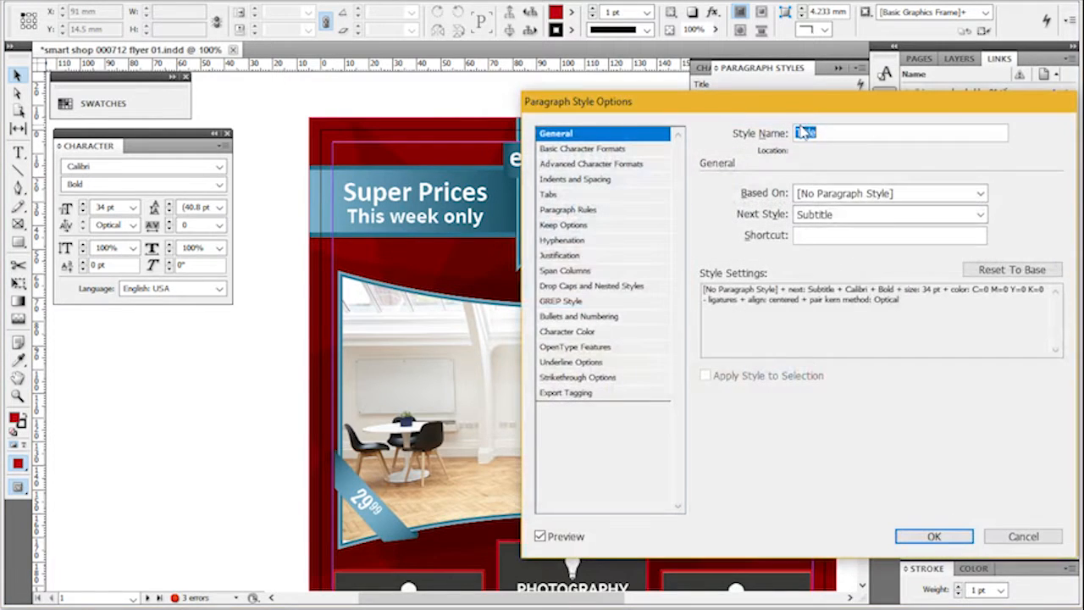
{"action": "left_click", "coordinate": [613, 151]}
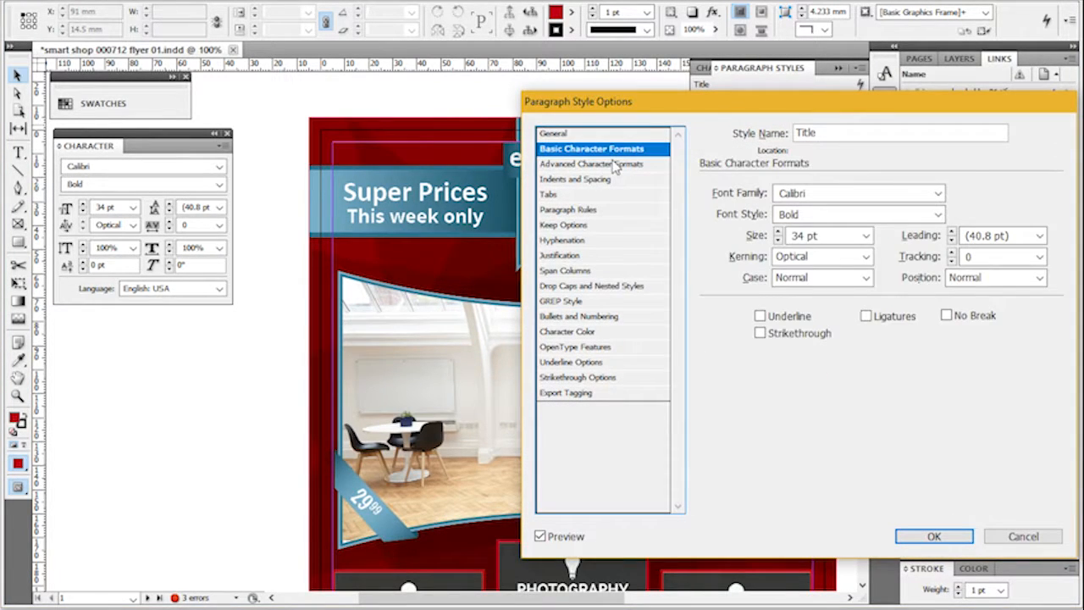
{"action": "left_click", "coordinate": [601, 180]}
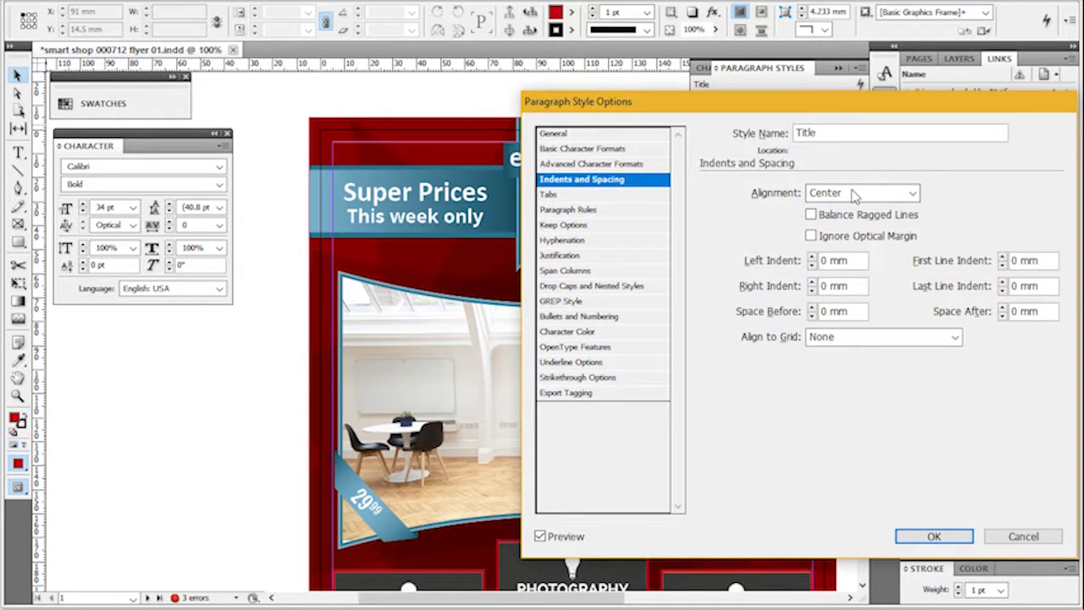
{"action": "left_click", "coordinate": [593, 332]}
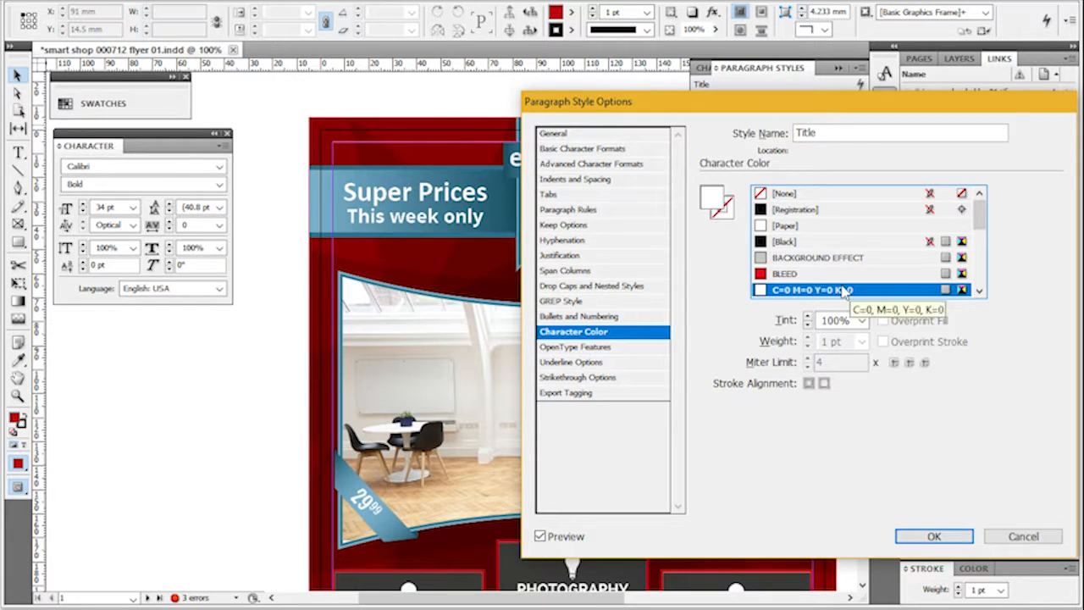
{"action": "scroll", "coordinate": [842, 293], "scroll_direction": "down", "scroll_amount": 5}
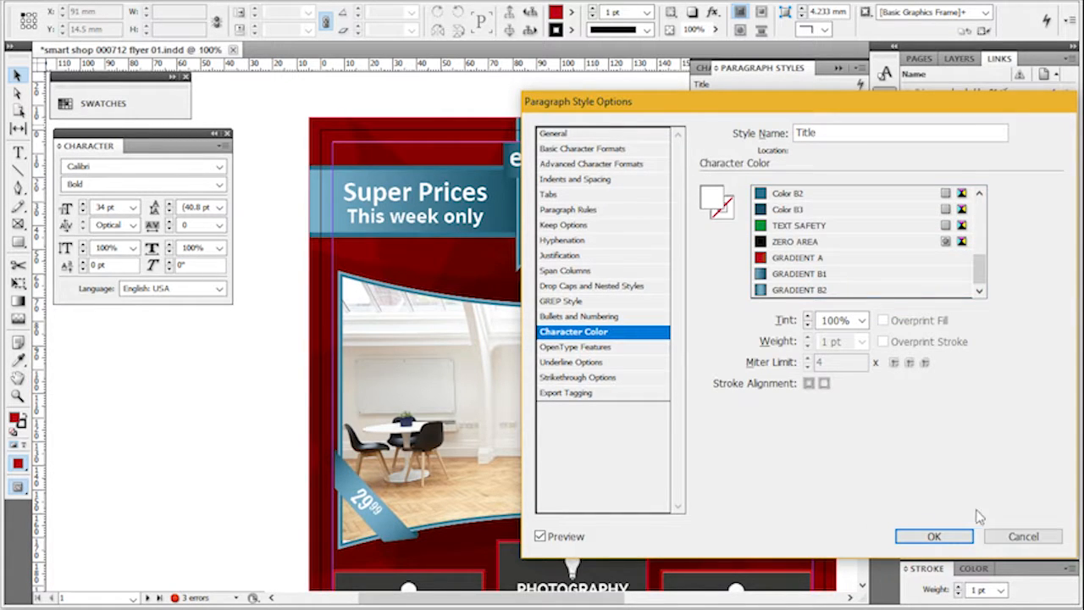
{"action": "left_click", "coordinate": [934, 536]}
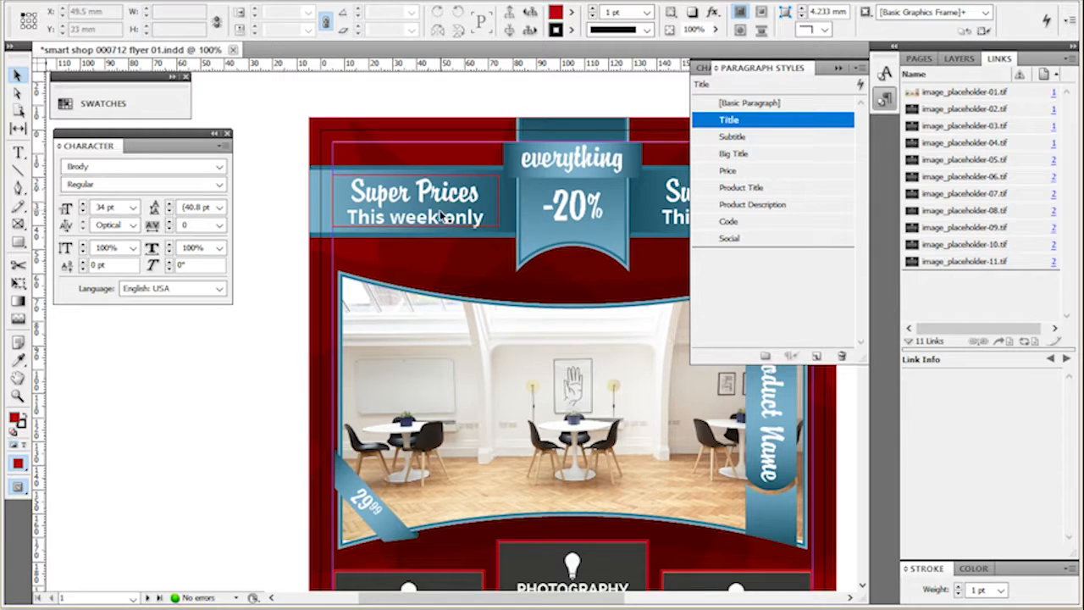
Select the left header text frame and its "This week only" line to examine which paragraph styles they use.
{"action": "left_click", "coordinate": [467, 206]}
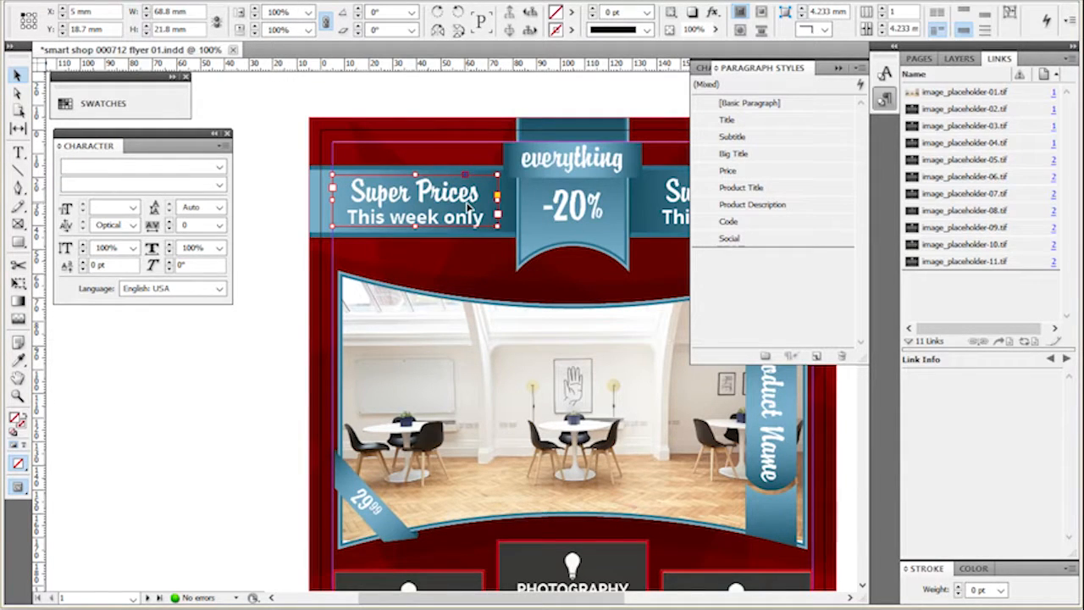
{"action": "left_click", "coordinate": [450, 104]}
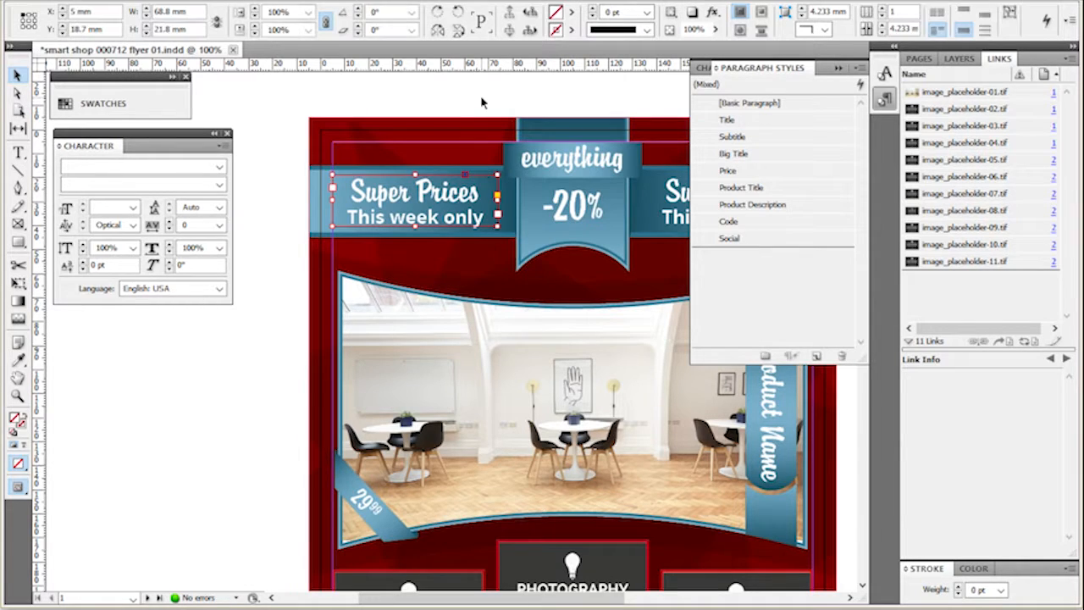
{"action": "left_click", "coordinate": [481, 103]}
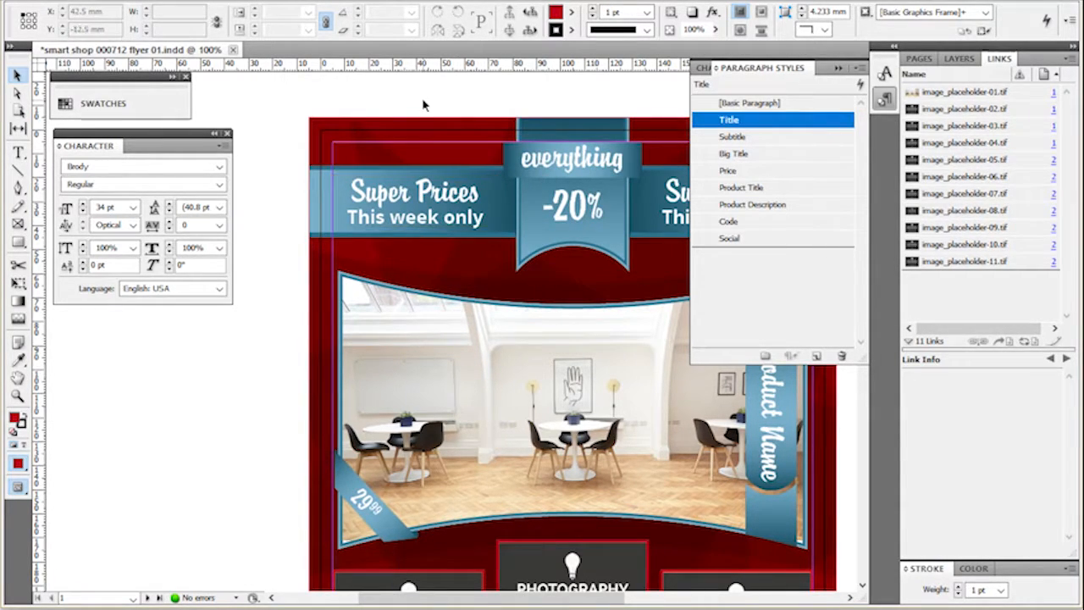
{"action": "key", "text": "t"}
{"action": "left_click_drag", "start_coordinate": [348, 191], "coordinate": [348, 217]}
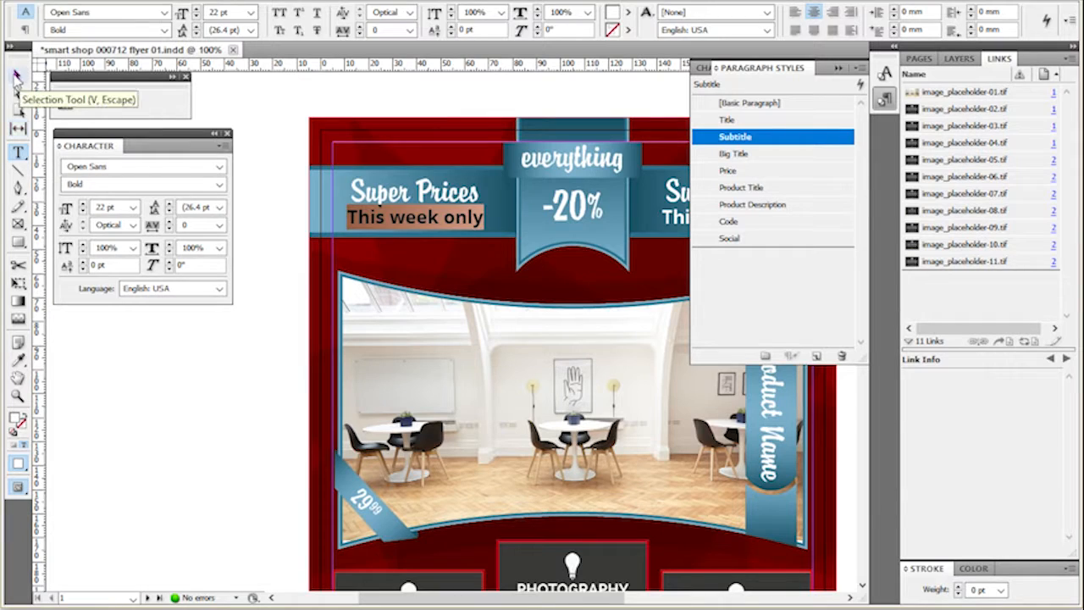
{"action": "left_click", "coordinate": [16, 76]}
Try the Title and Subtitle paragraph styles on the whole left header text frame and undo both.
{"action": "left_click", "coordinate": [444, 218]}
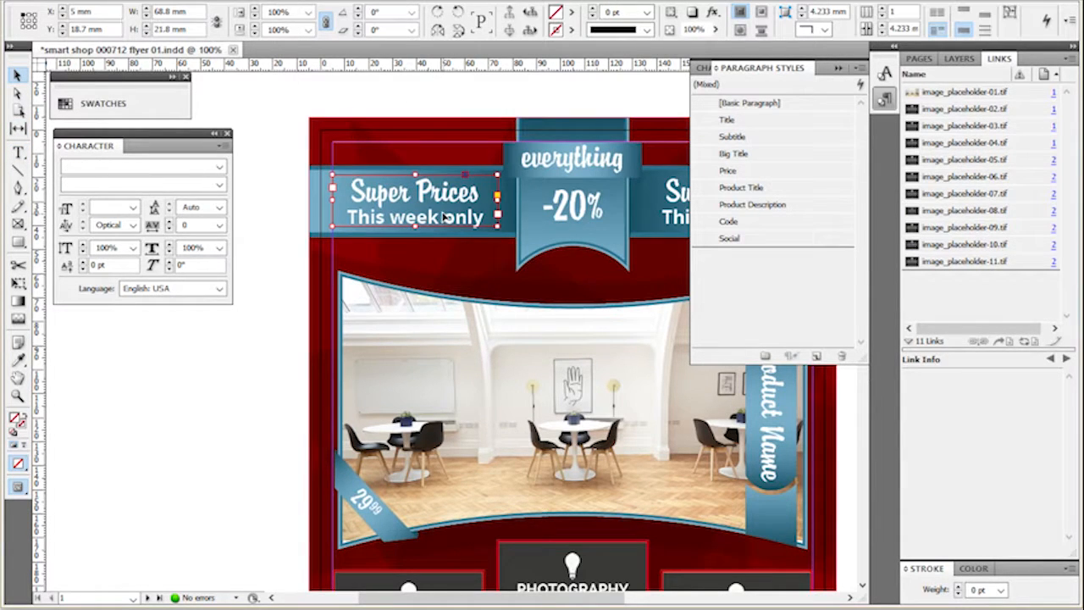
{"action": "left_click", "coordinate": [793, 122]}
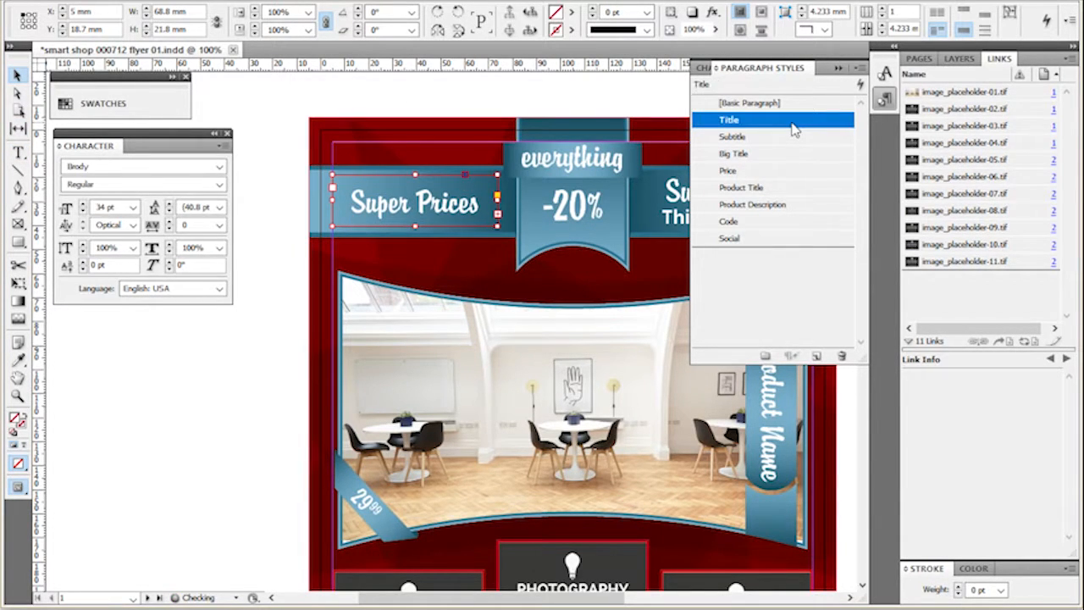
{"action": "left_click", "coordinate": [791, 135]}
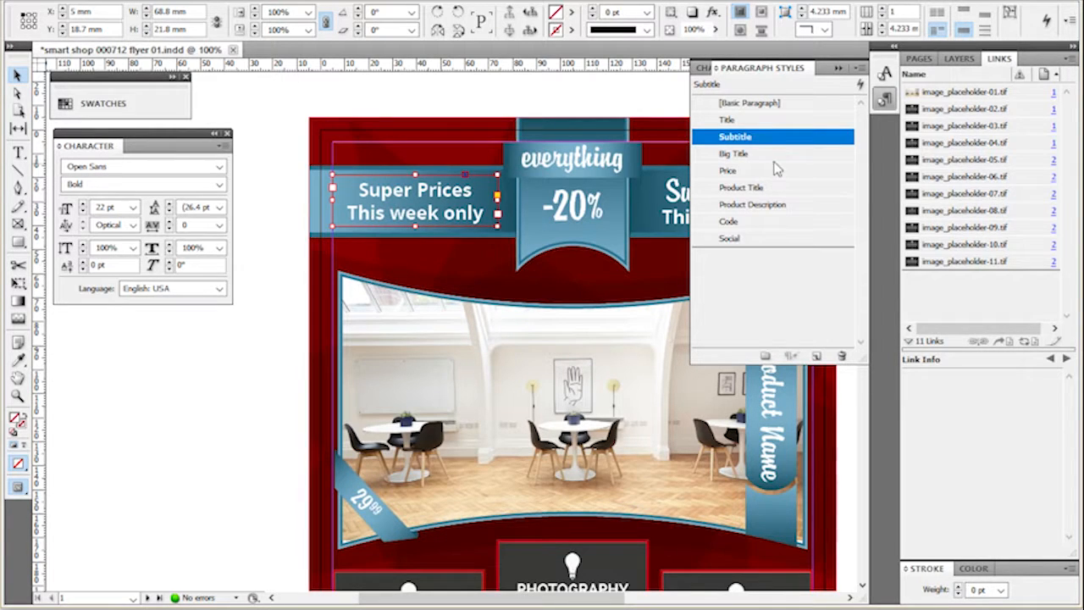
{"action": "right_click", "coordinate": [741, 122]}
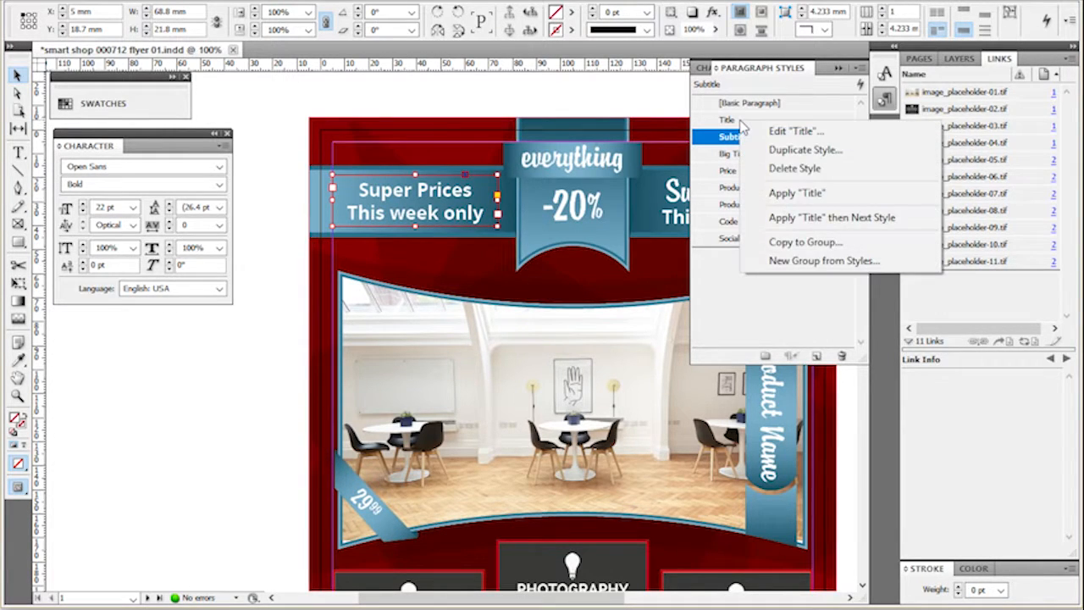
{"action": "left_click", "coordinate": [755, 222]}
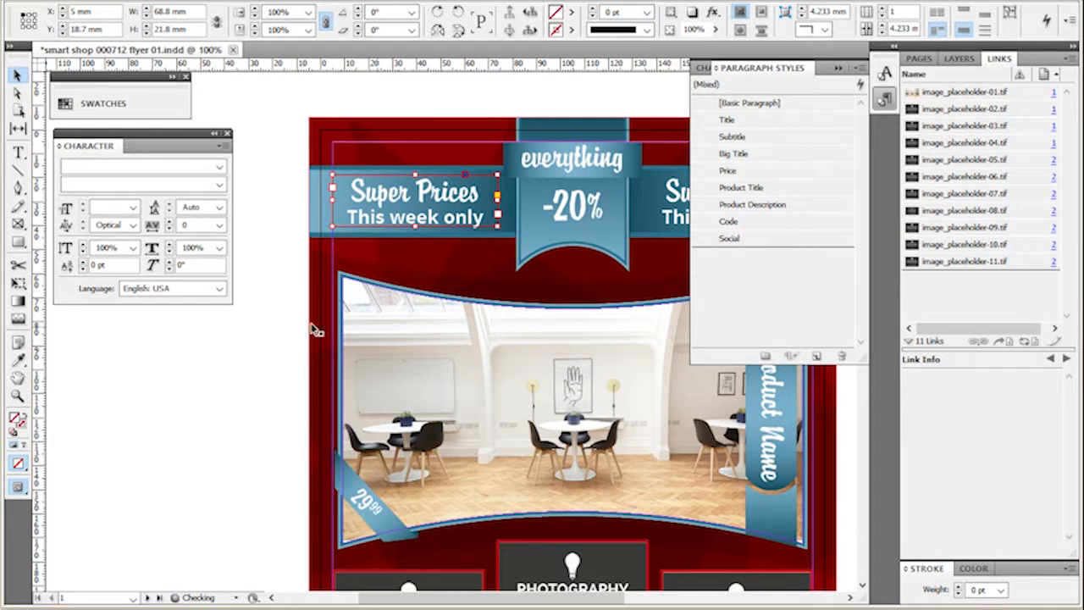
Select the "Super Prices" line inside the left header text frame to check its font and paragraph style.
{"action": "double_click", "coordinate": [427, 200]}
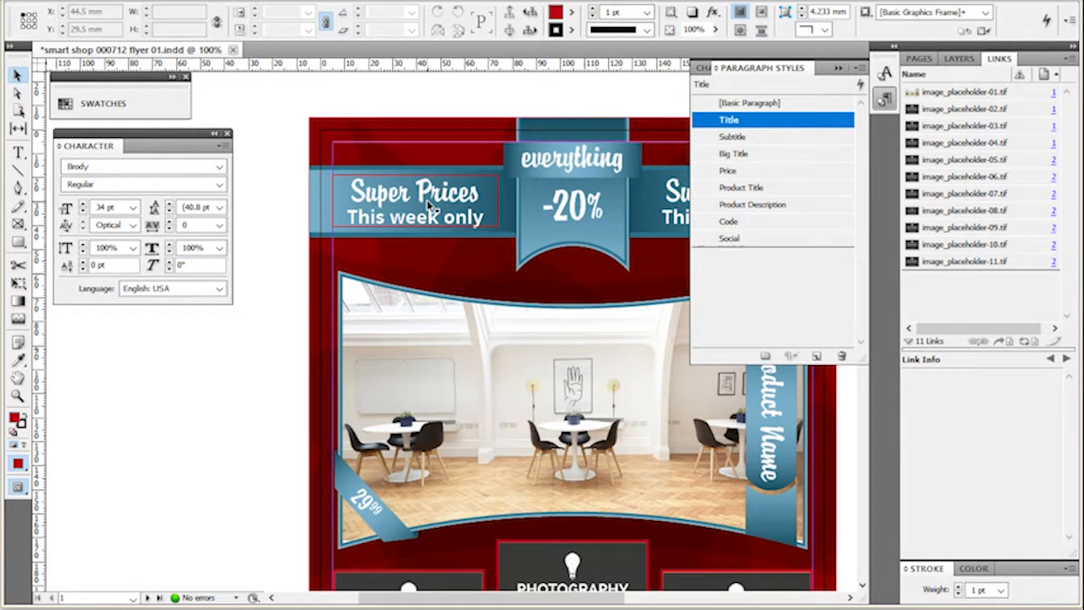
{"action": "left_click", "coordinate": [395, 88]}
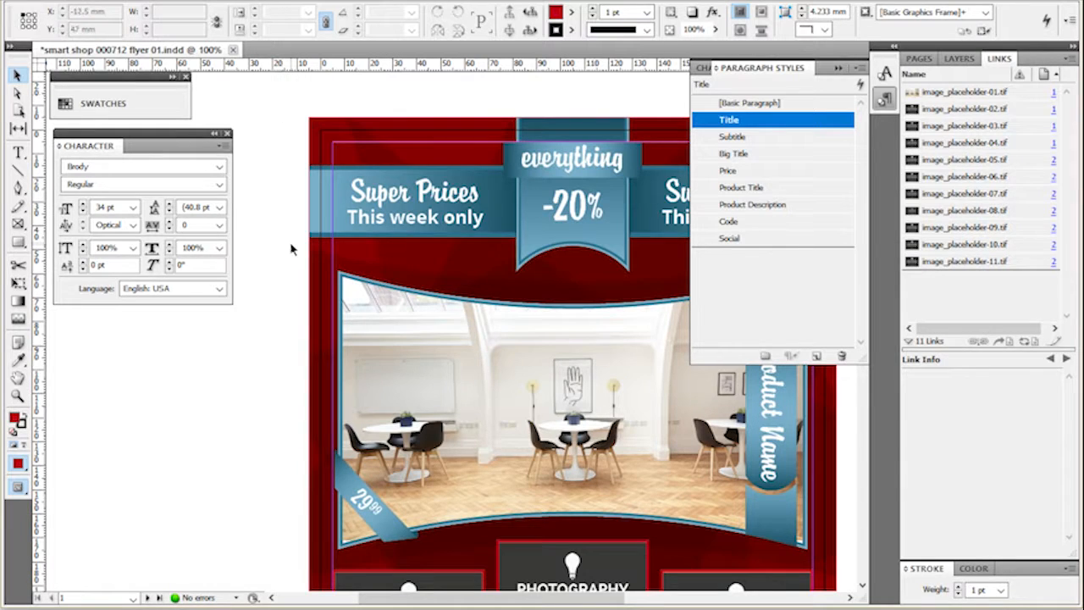
{"action": "left_click", "coordinate": [388, 203]}
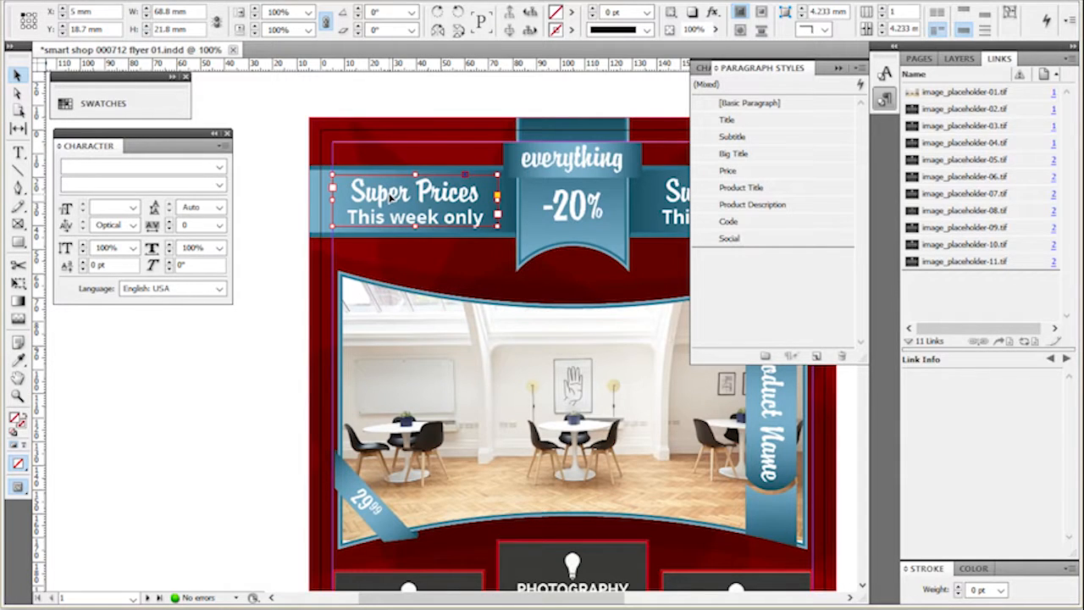
{"action": "double_click", "coordinate": [391, 196]}
{"action": "left_click_drag", "start_coordinate": [349, 192], "coordinate": [489, 193]}
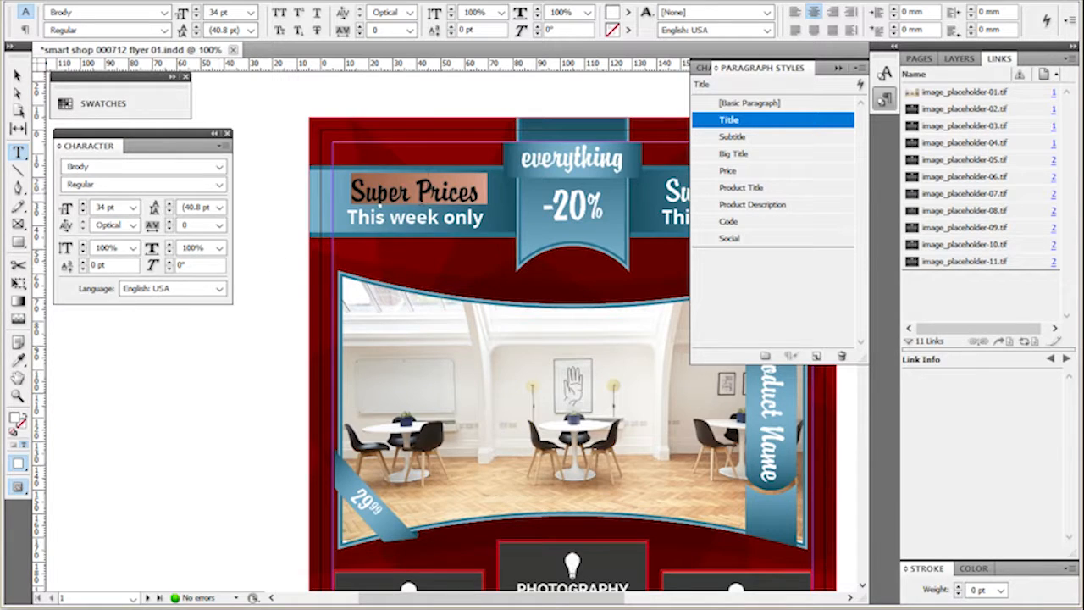
{"action": "left_click", "coordinate": [16, 75]}
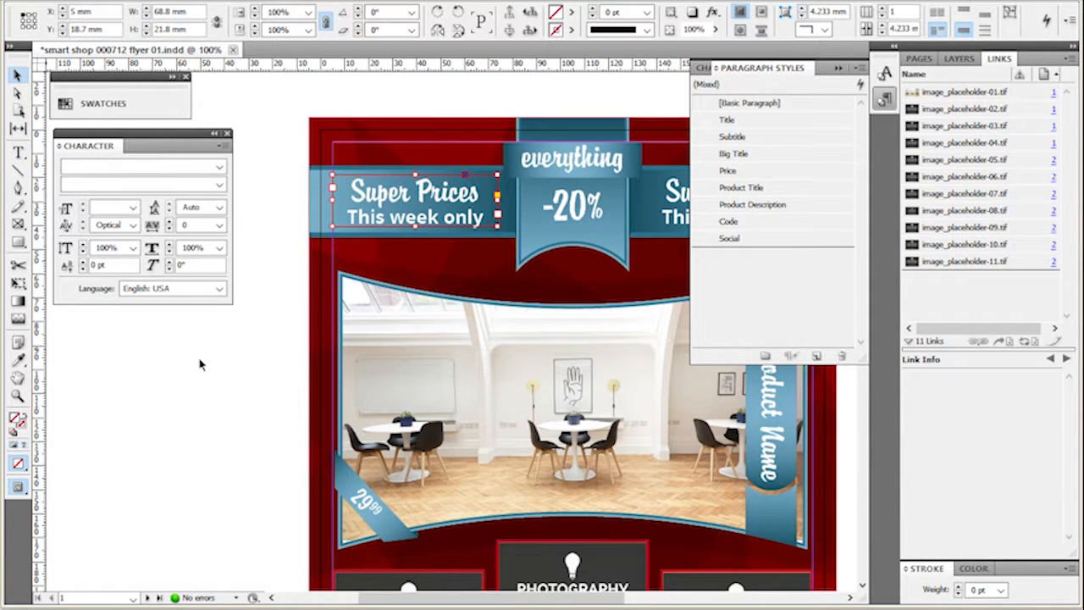
Collapse the paragraph styles list and reselect the left "Super Prices" text frame as an object.
{"action": "left_click", "coordinate": [246, 375]}
{"action": "left_click", "coordinate": [392, 194]}
{"action": "left_click", "coordinate": [885, 99]}
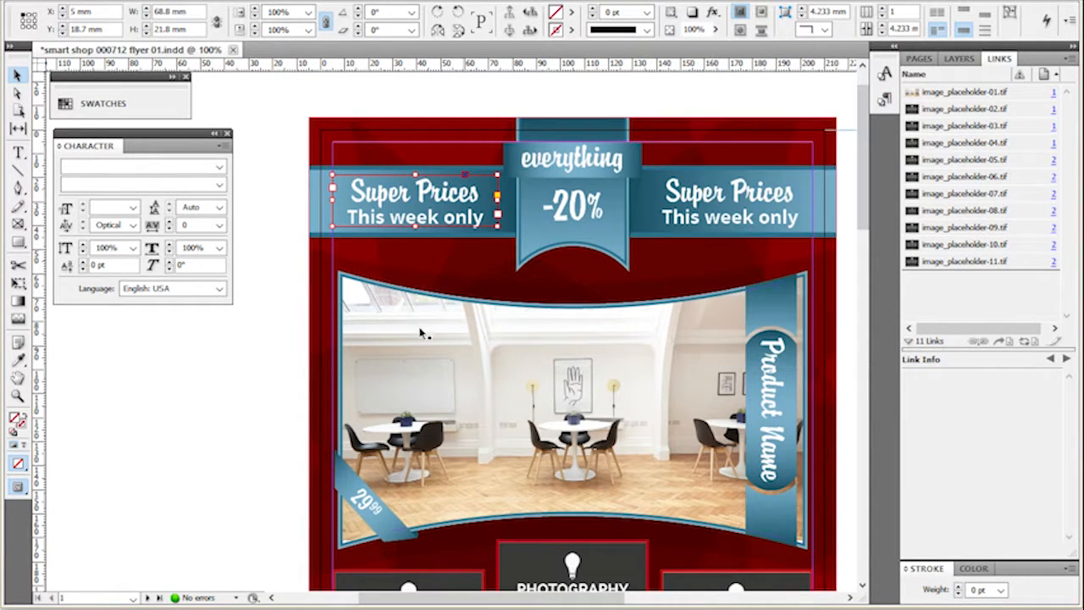
{"action": "double_click", "coordinate": [359, 198]}
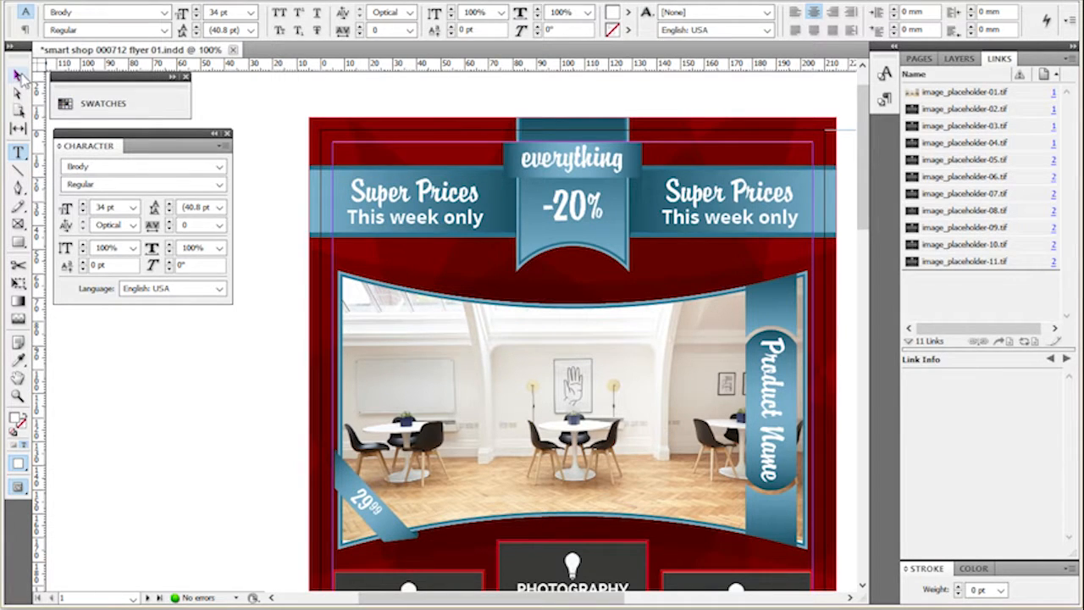
{"action": "left_click", "coordinate": [17, 76]}
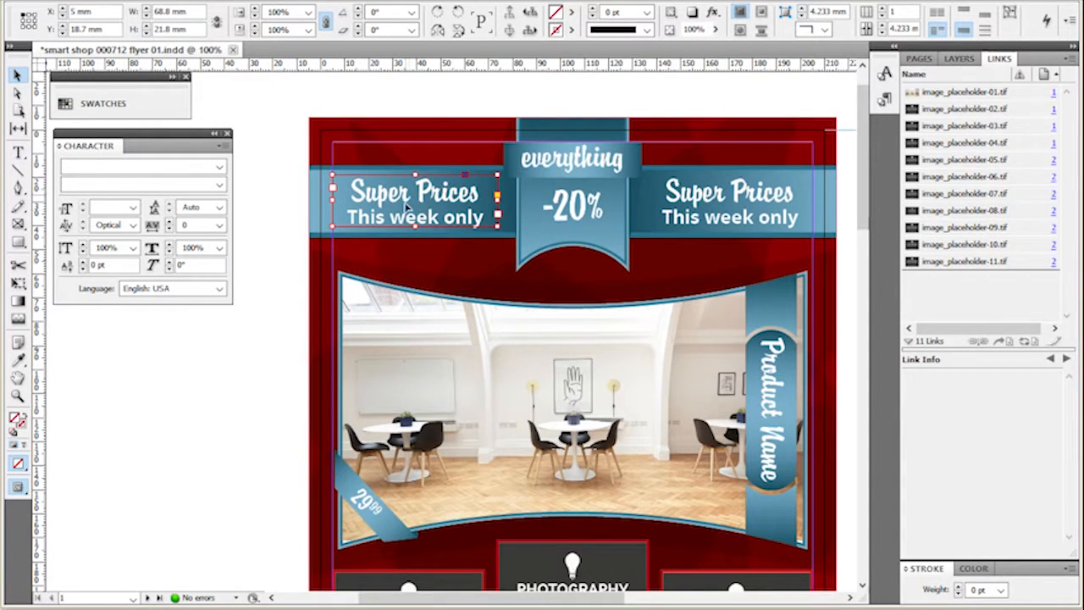
Expand the swatches beside the page, try CUT LINE as the left header text frame's fill, and reset the fill to None.
{"action": "left_click_drag", "start_coordinate": [176, 140], "coordinate": [184, 314]}
{"action": "left_click", "coordinate": [126, 104]}
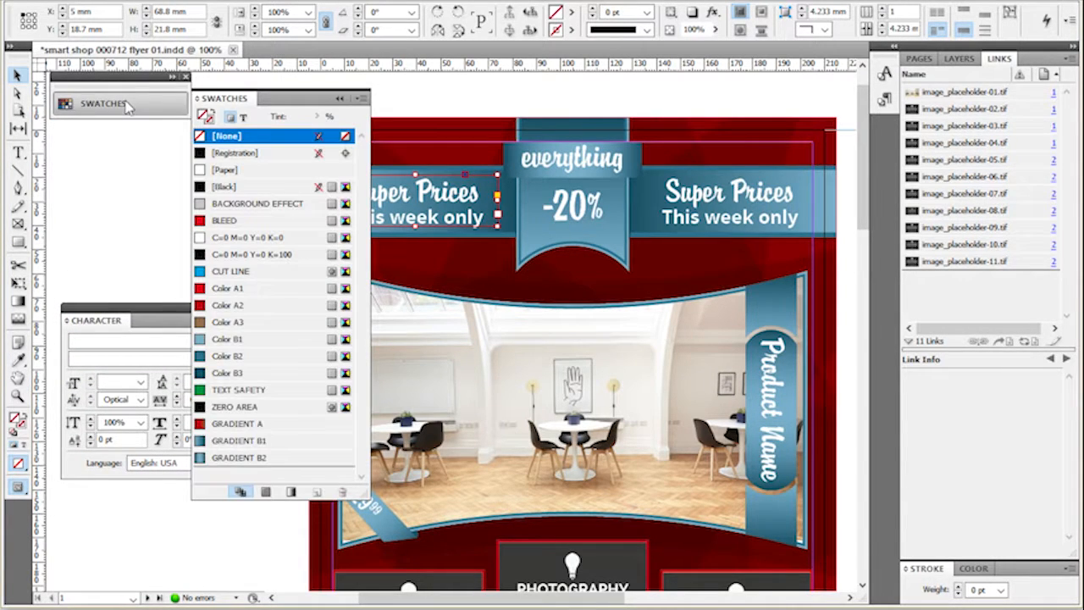
{"action": "left_click", "coordinate": [263, 273]}
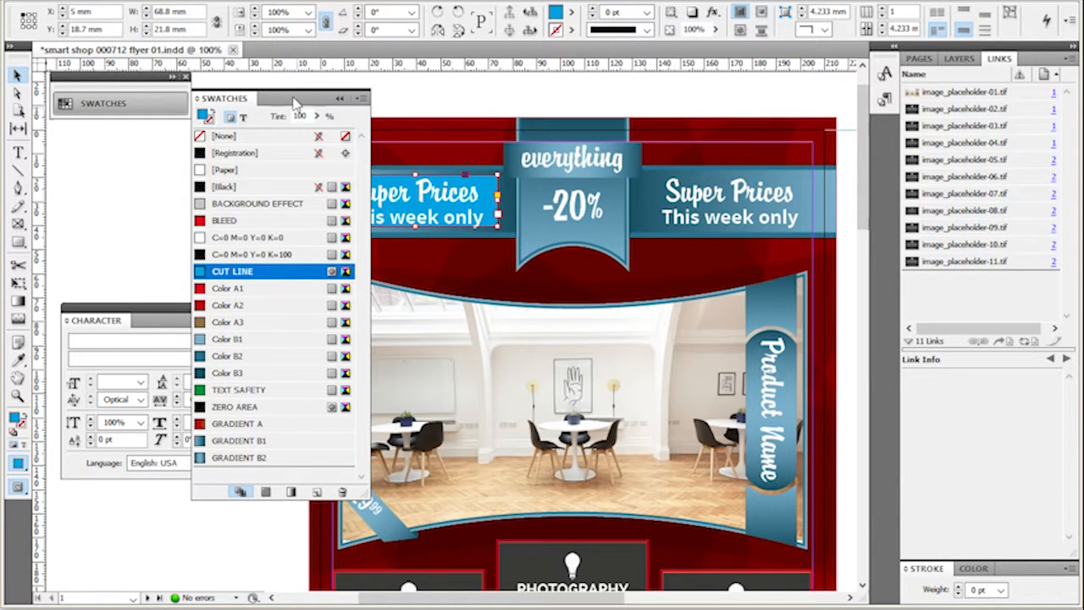
{"action": "left_click_drag", "start_coordinate": [293, 104], "coordinate": [176, 88]}
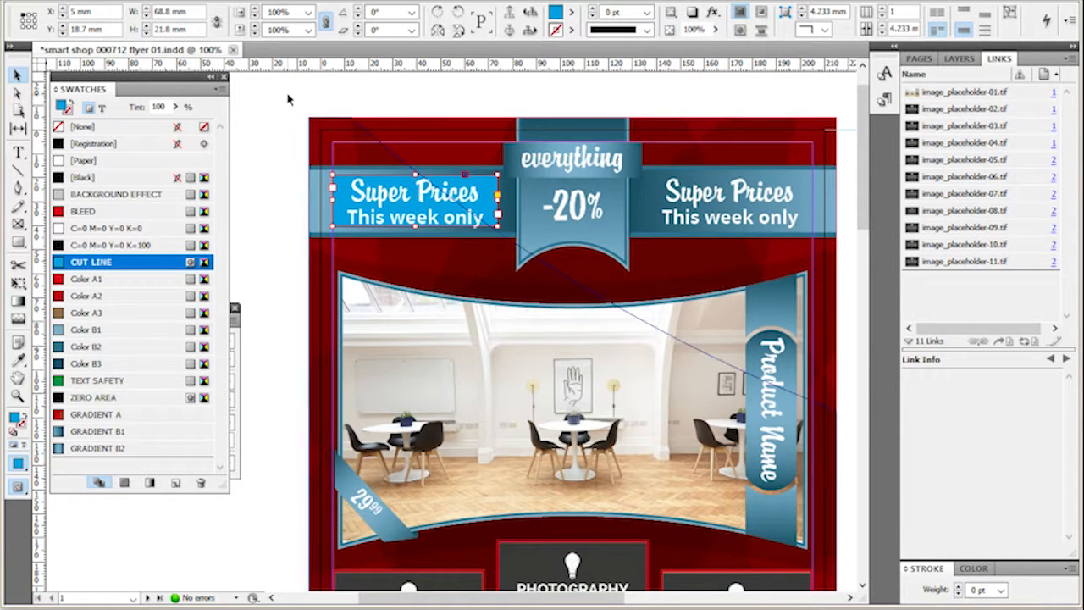
{"action": "key", "text": "slash"}
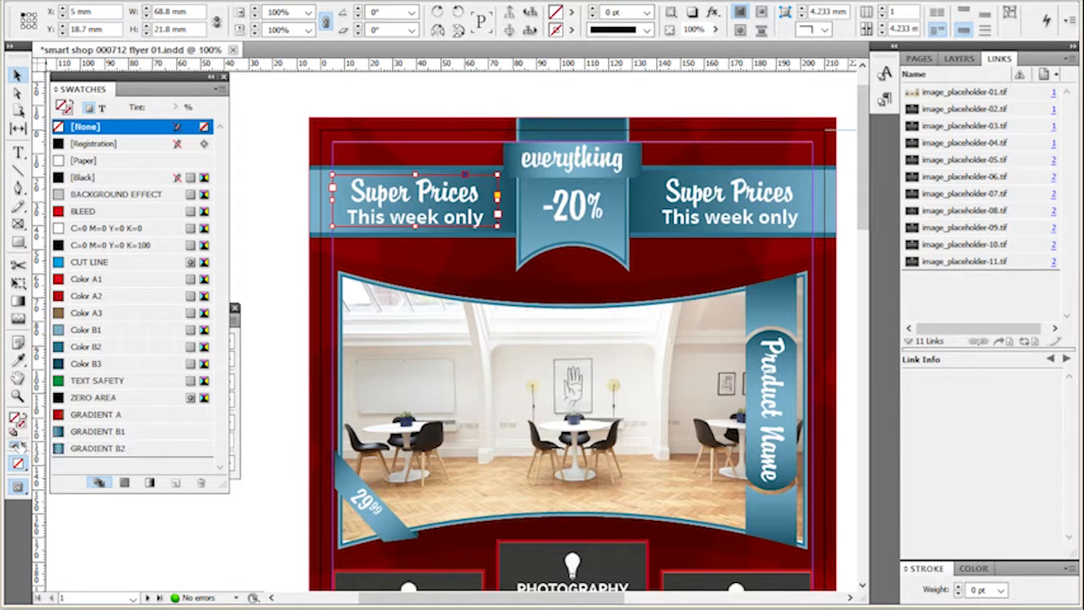
Try several swatches, including Color A2 and GRADIENT A, on the left header's text and restore it to C=0 M=0 Y=0 K=0.
{"action": "left_click", "coordinate": [24, 449]}
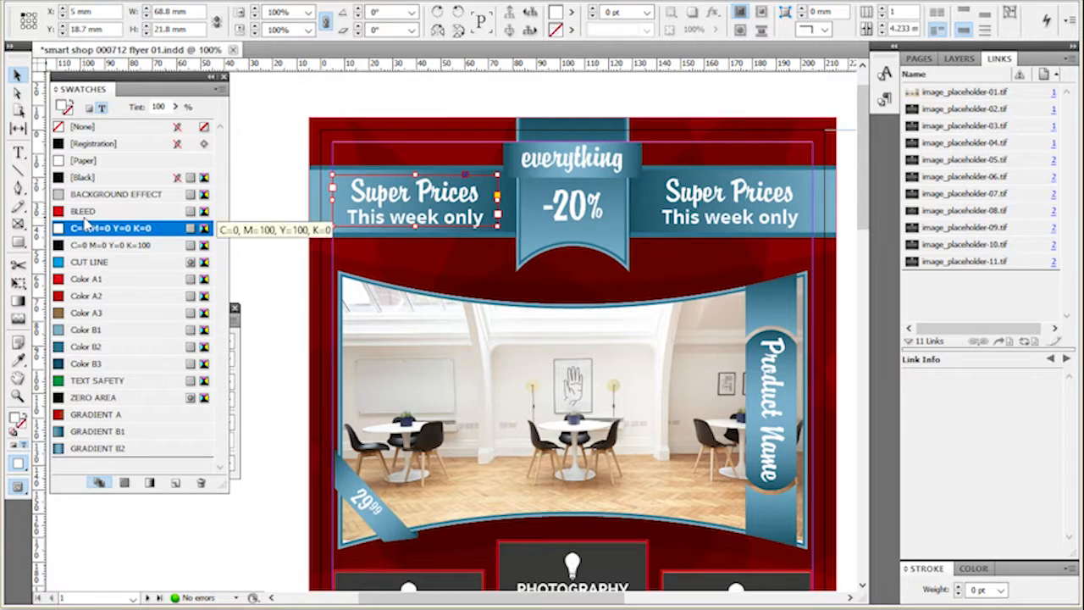
{"action": "left_click", "coordinate": [118, 265]}
{"action": "left_click", "coordinate": [121, 278]}
{"action": "left_click", "coordinate": [122, 297]}
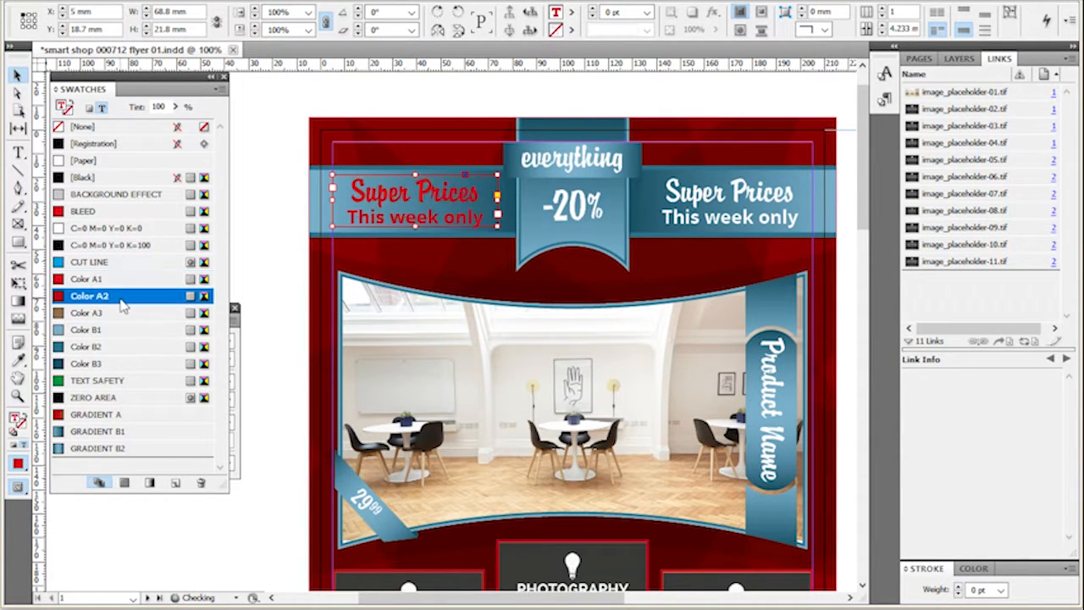
{"action": "left_click", "coordinate": [123, 381]}
{"action": "left_click", "coordinate": [123, 397]}
{"action": "left_click", "coordinate": [125, 414]}
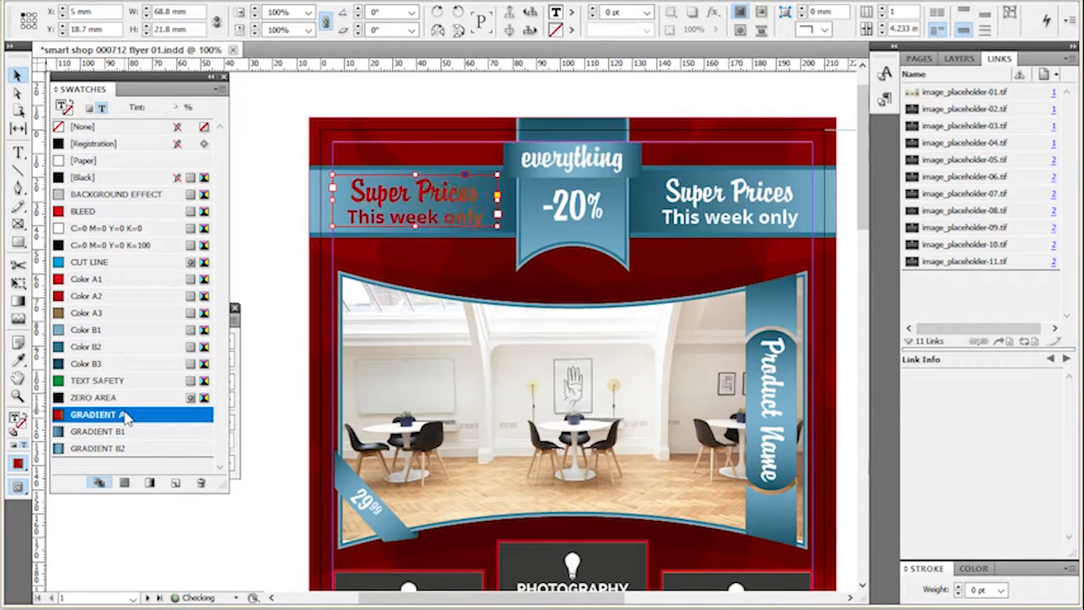
{"action": "left_click", "coordinate": [126, 431]}
{"action": "left_click", "coordinate": [151, 225]}
{"action": "left_click", "coordinate": [324, 95]}
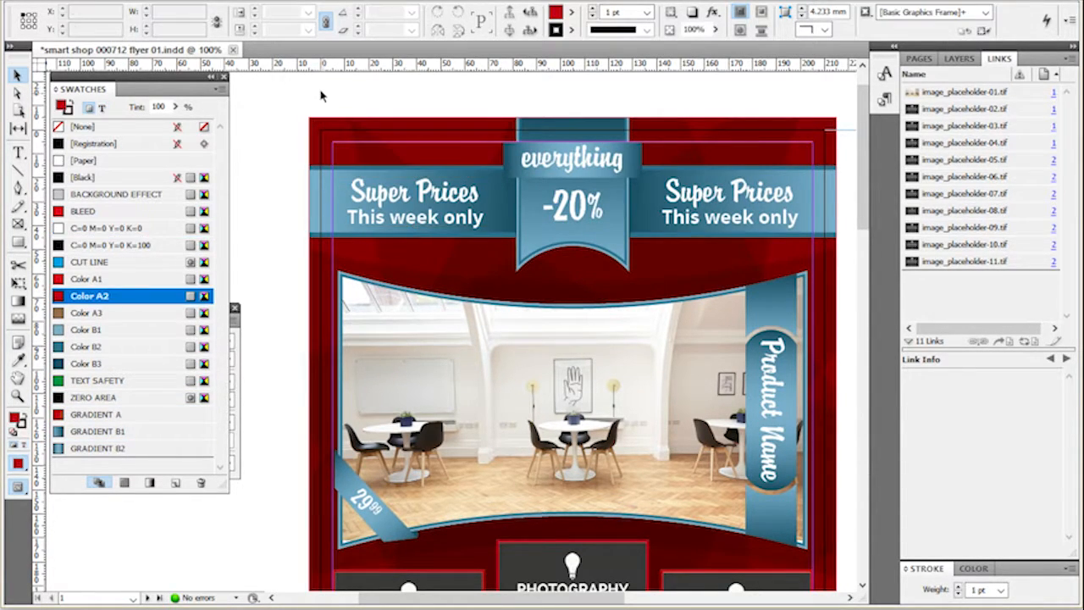
Collapse the swatches and place the Character settings just below them.
{"action": "left_click", "coordinate": [211, 77]}
{"action": "left_click_drag", "start_coordinate": [194, 310], "coordinate": [197, 161]}
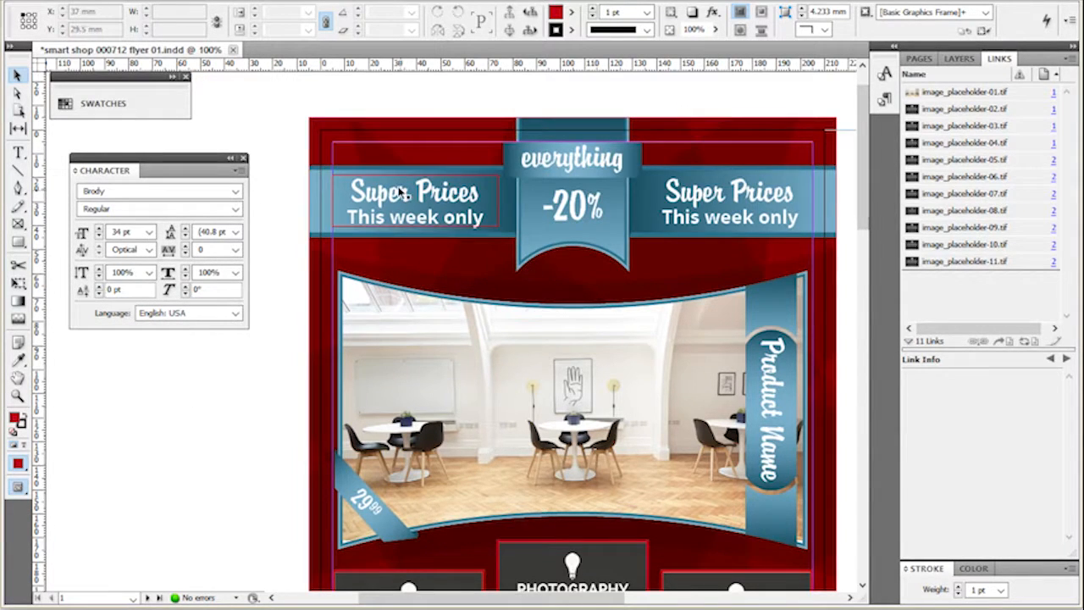
Replace the "Super Prices" line in the flyer's left header banner with "SMART SHOP" and finish the text editing.
{"action": "key", "text": "ctrl+equal"}
{"action": "scroll", "coordinate": [398, 191], "scroll_direction": "up", "scroll_amount": 2}
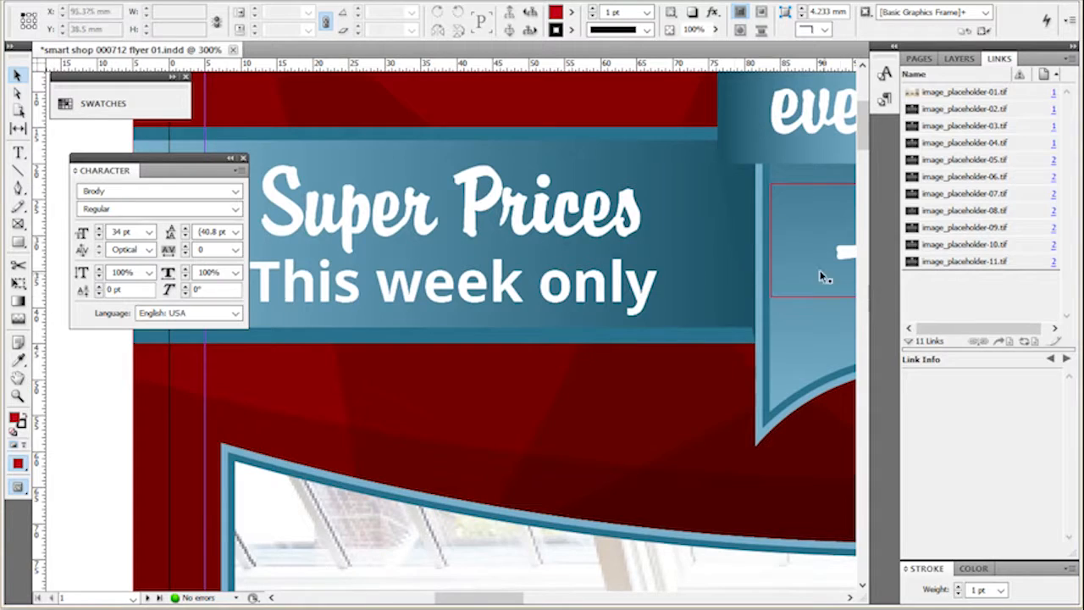
{"action": "left_click", "coordinate": [18, 152]}
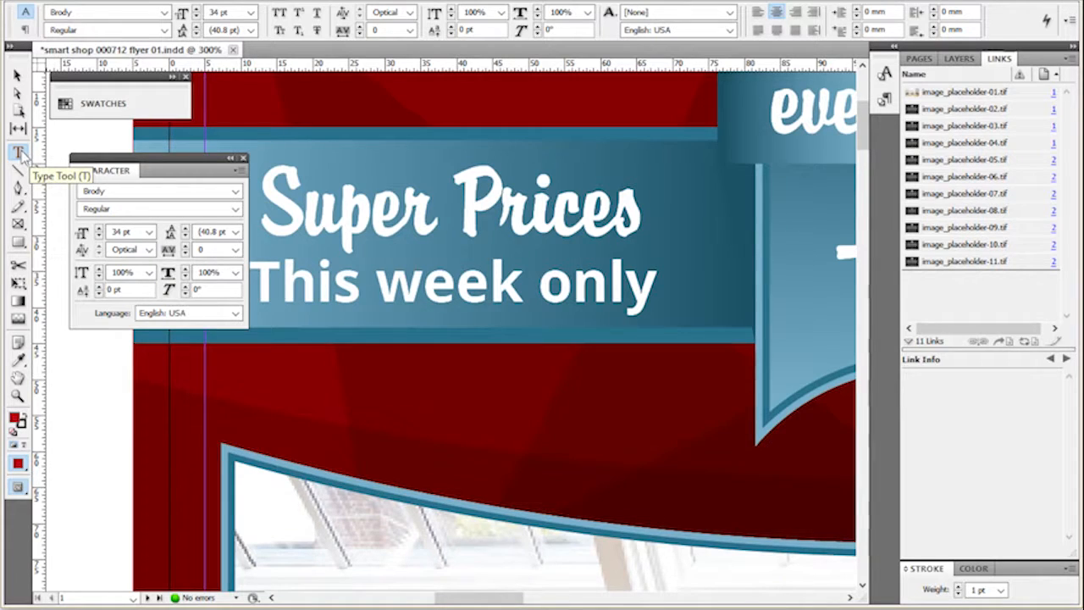
{"action": "left_click_drag", "start_coordinate": [261, 204], "coordinate": [645, 203]}
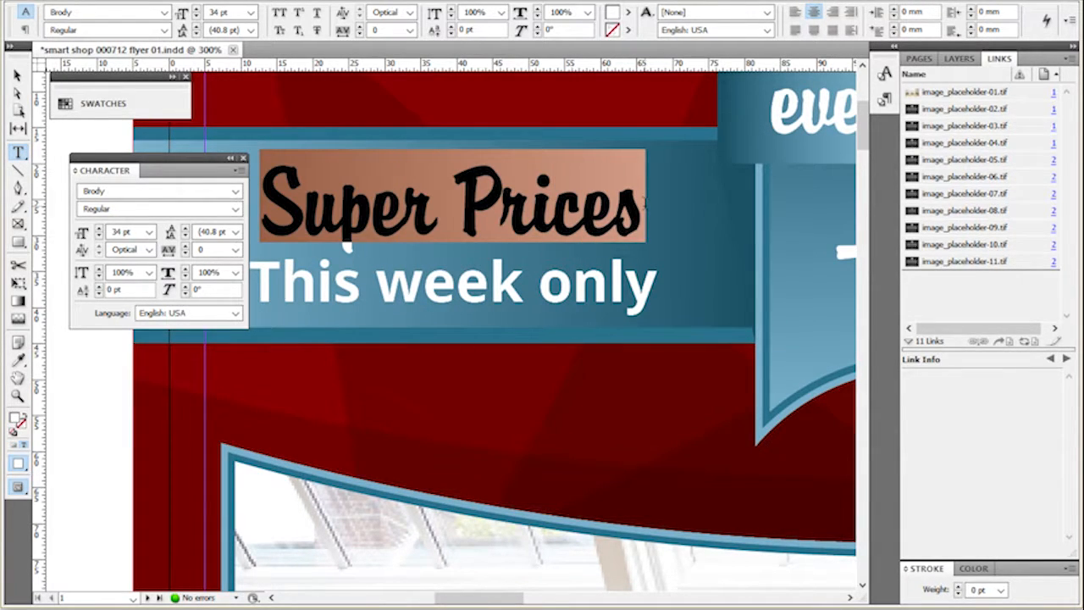
{"action": "type", "text": "SMAS"}
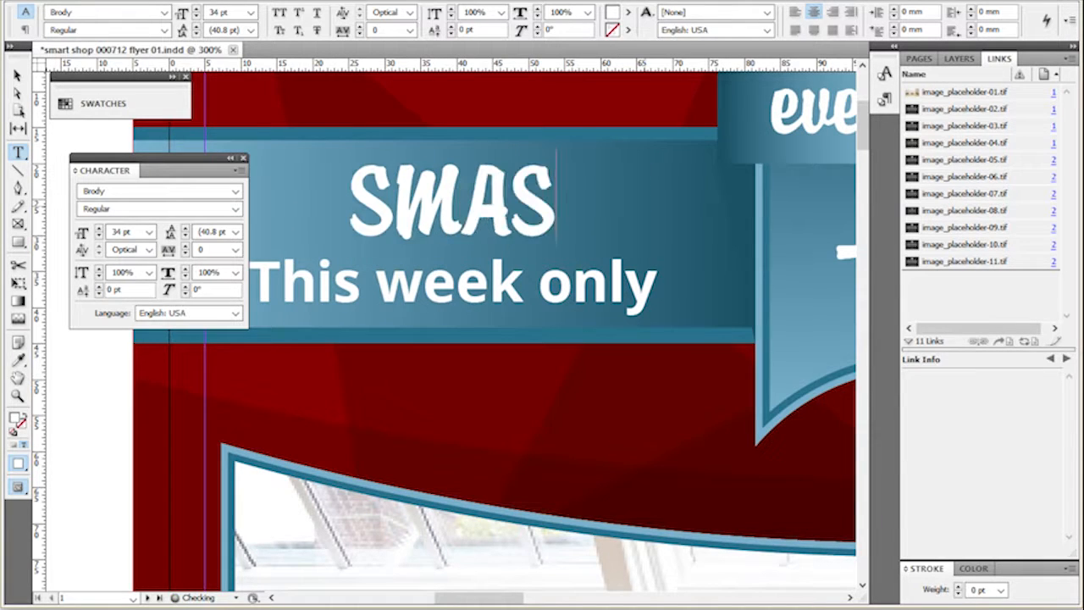
{"action": "key", "text": "BackSpace"}
{"action": "type", "text": "RT "}
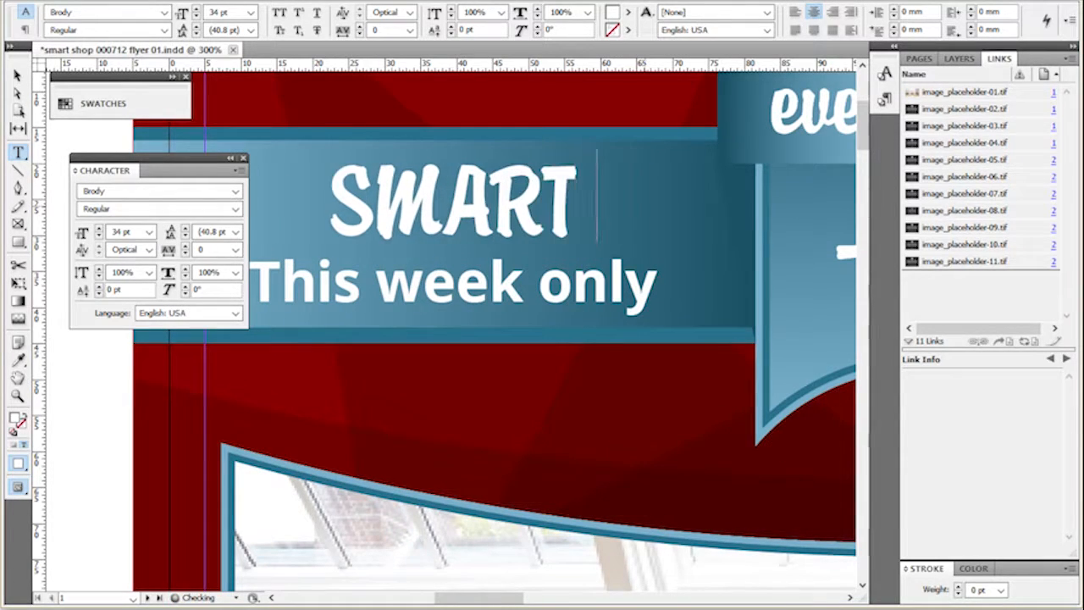
{"action": "type", "text": "SHOP"}
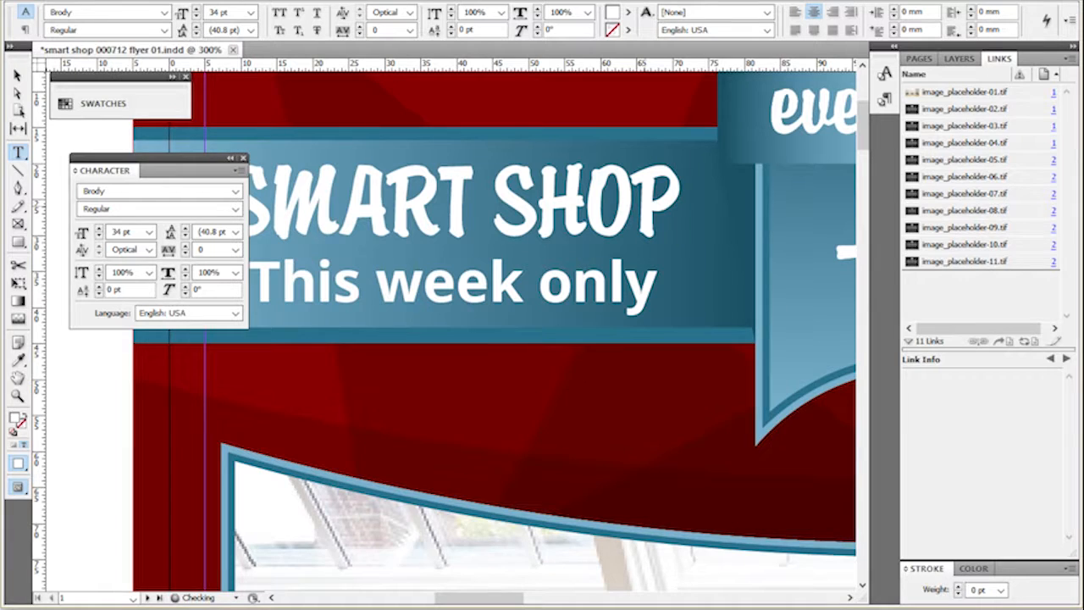
{"action": "key", "text": "Escape"}
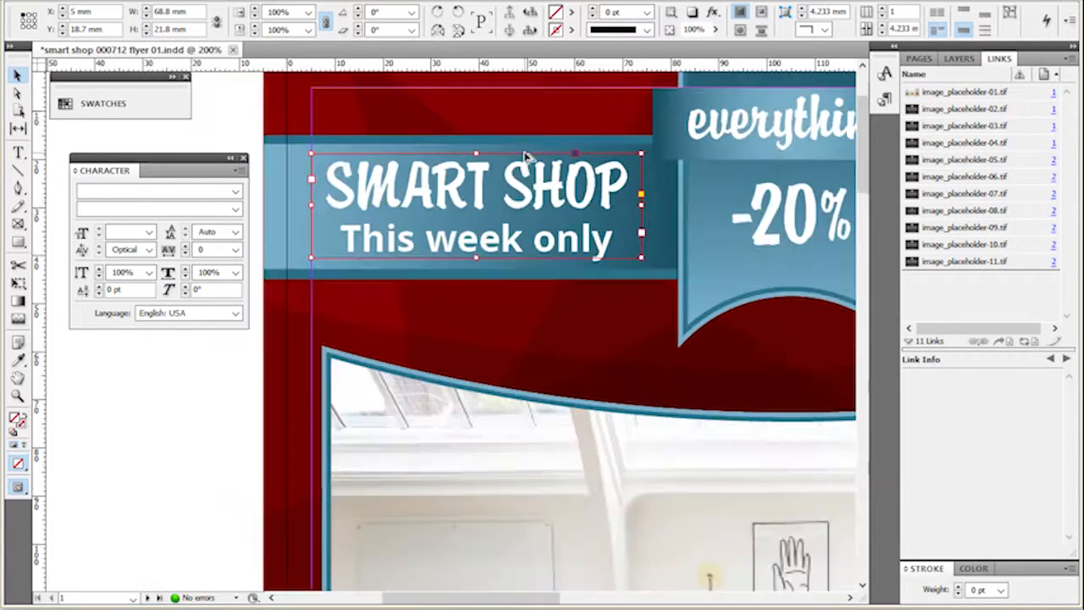
Deselect the left header objects and zoom out to 75% to review the header together with the main image.
{"action": "key", "text": "ctrl+minus"}
{"action": "key", "text": "ctrl+minus"}
{"action": "key", "text": "ctrl+minus"}
{"action": "left_click", "coordinate": [377, 159]}
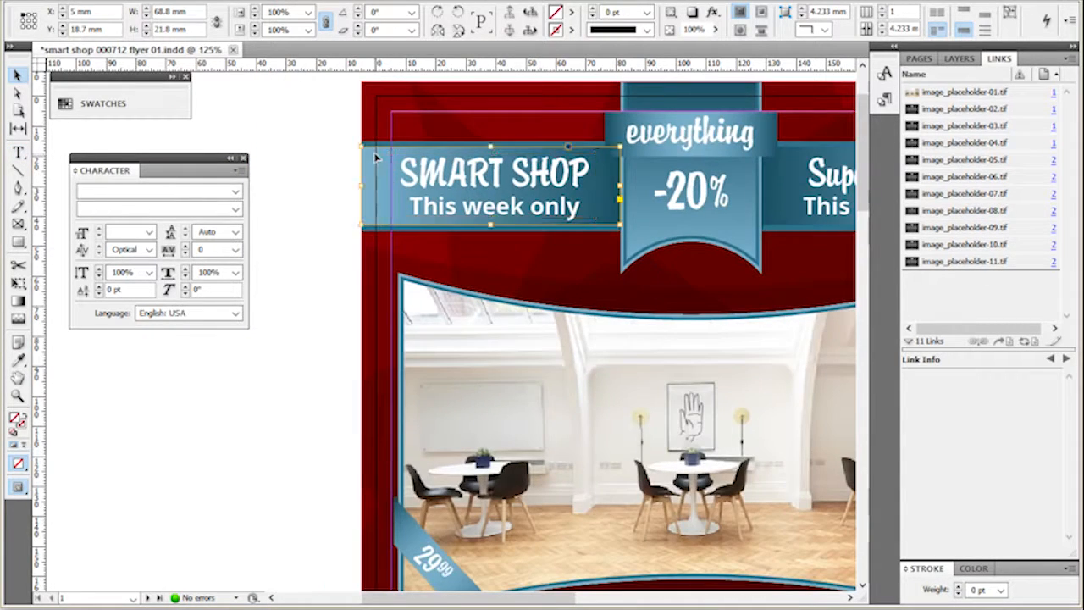
{"action": "left_click", "coordinate": [308, 161]}
{"action": "key", "text": "ctrl+minus"}
{"action": "key", "text": "ctrl+minus"}
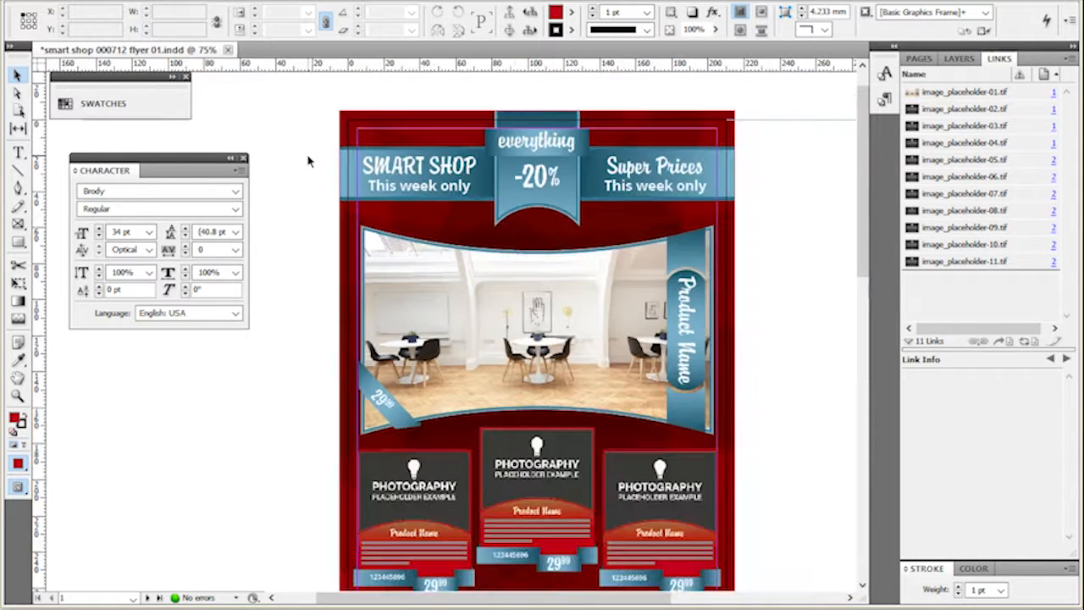